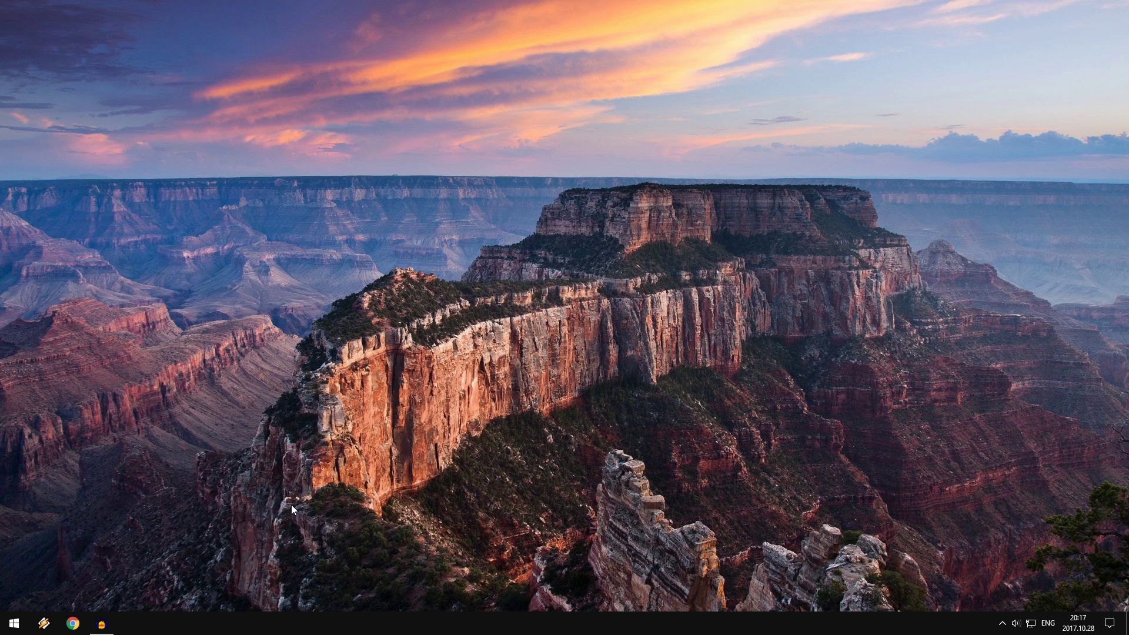
Inspect the Javascript and WinRAR tiles' options in the Start menu without changing them.
click(11, 622)
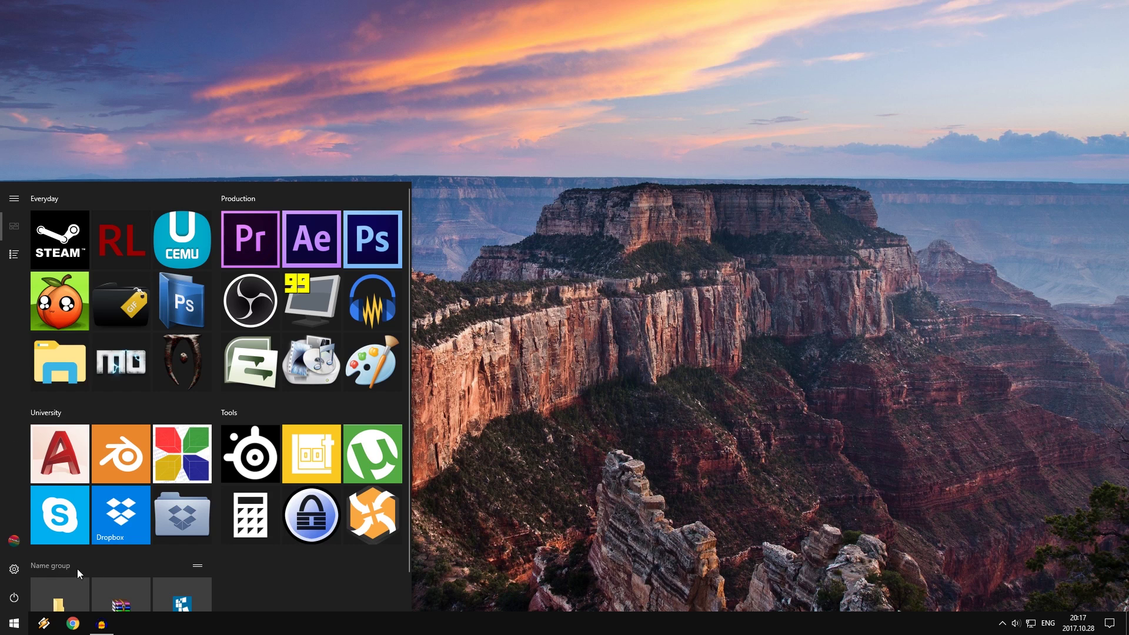
scroll(278, 570, down, 1)
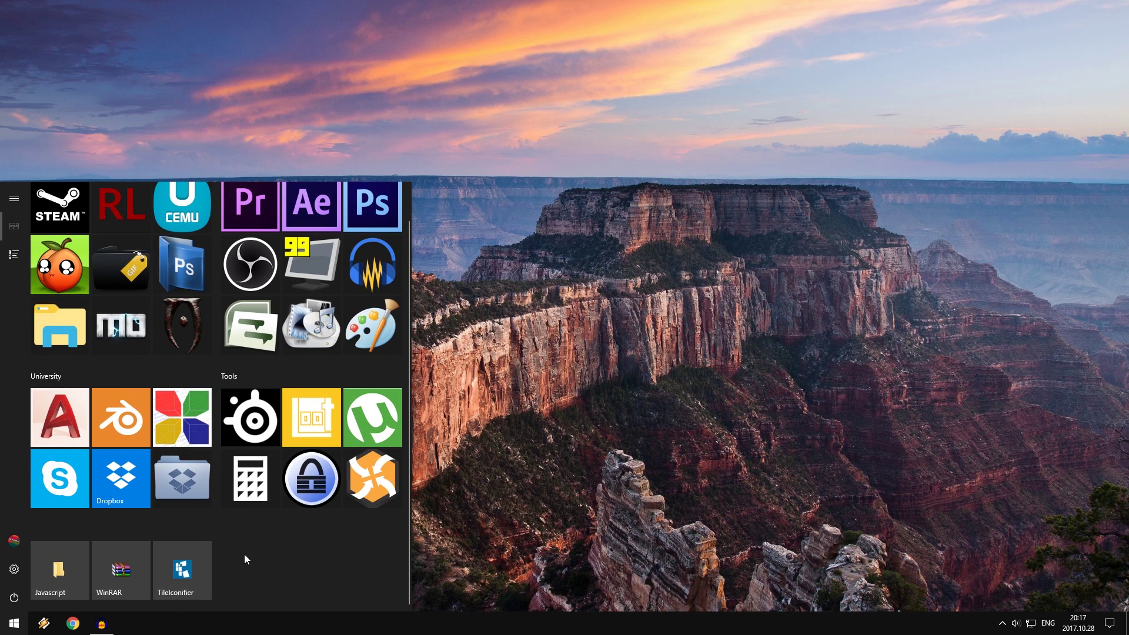
right_click(64, 573)
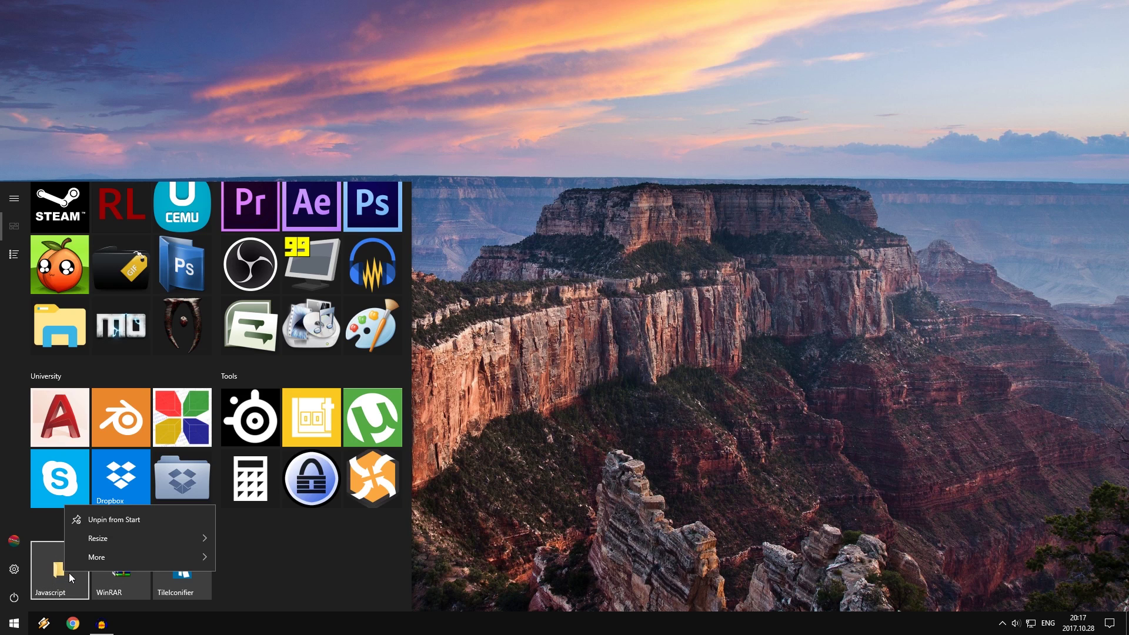
mouse_move(98, 537)
mouse_move(128, 554)
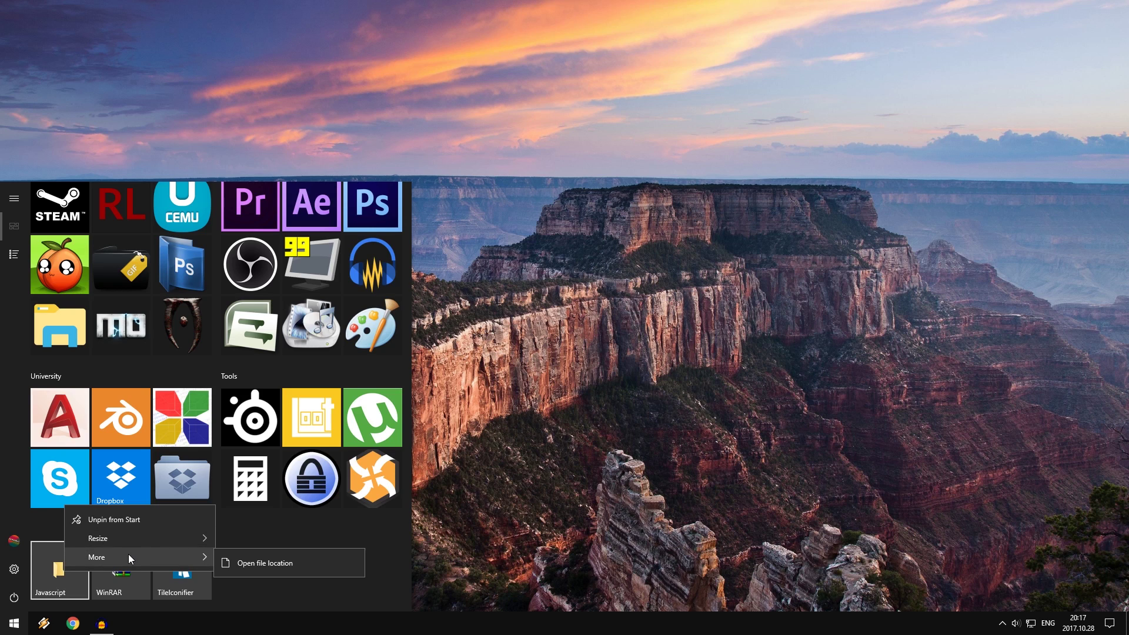
click(248, 571)
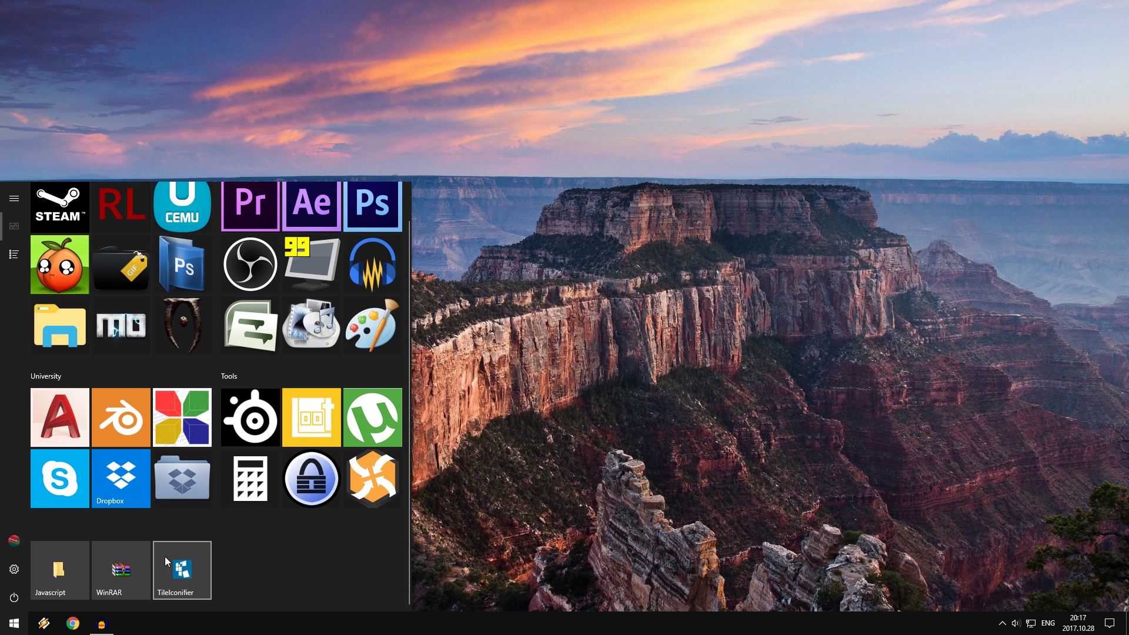
right_click(125, 569)
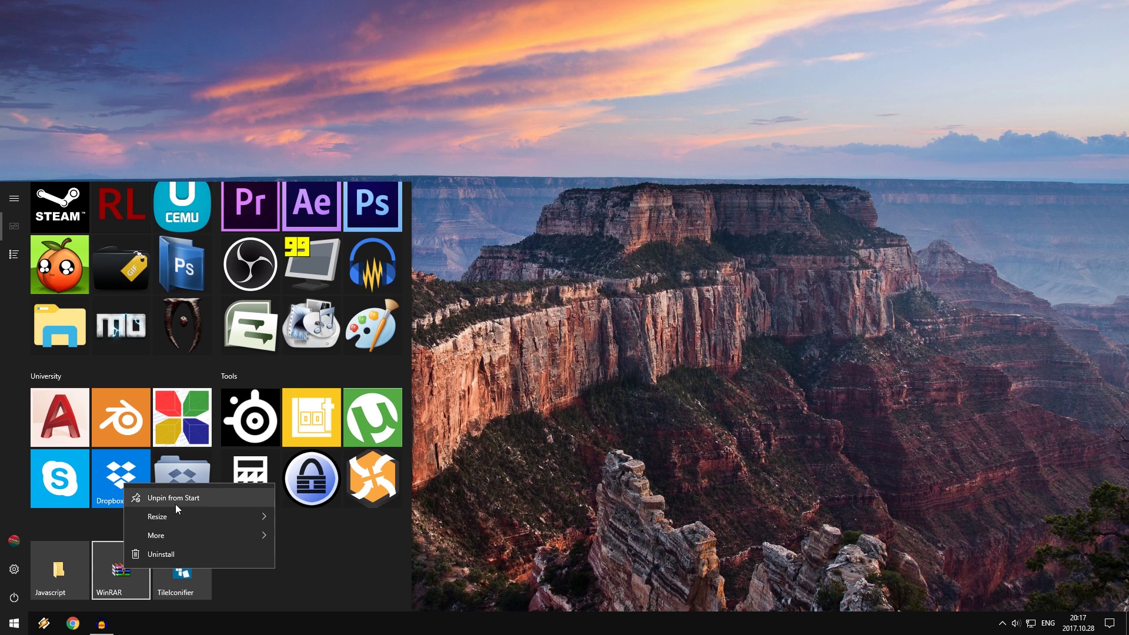
mouse_move(201, 521)
click(261, 591)
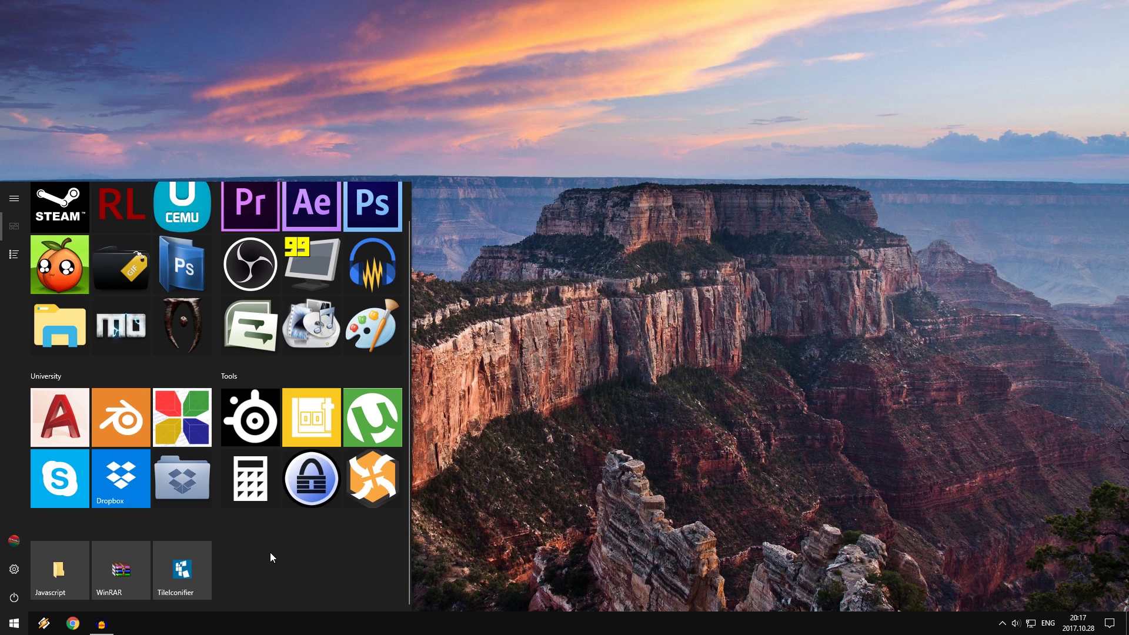
Launch TileIconifier and position its window, checking the current Start tiles.
click(194, 571)
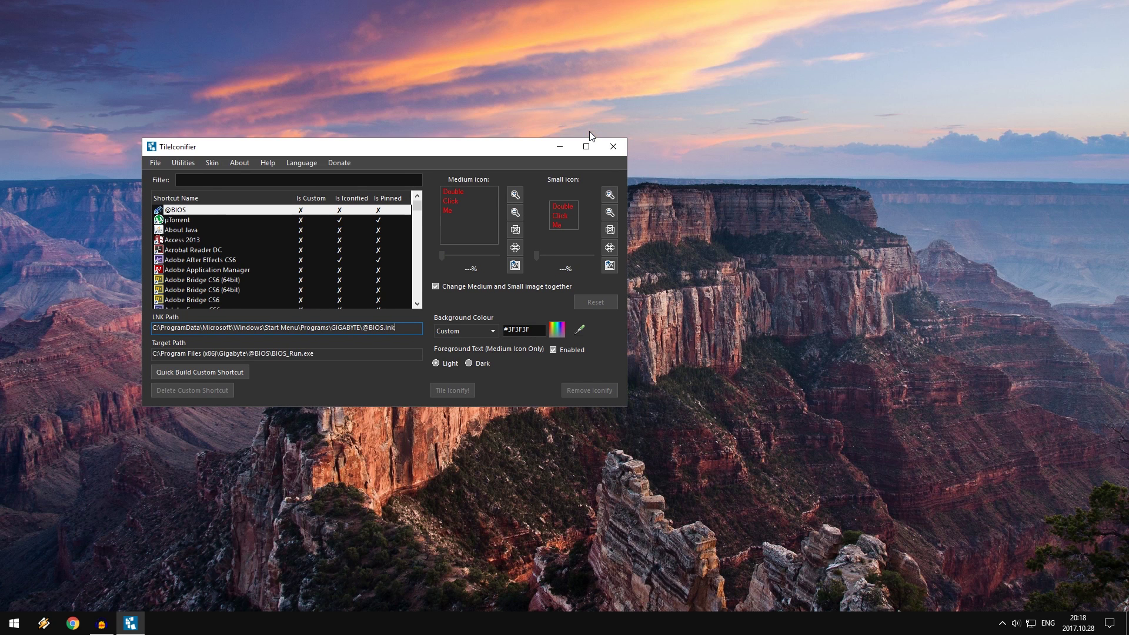
drag(282, 151, 292, 151)
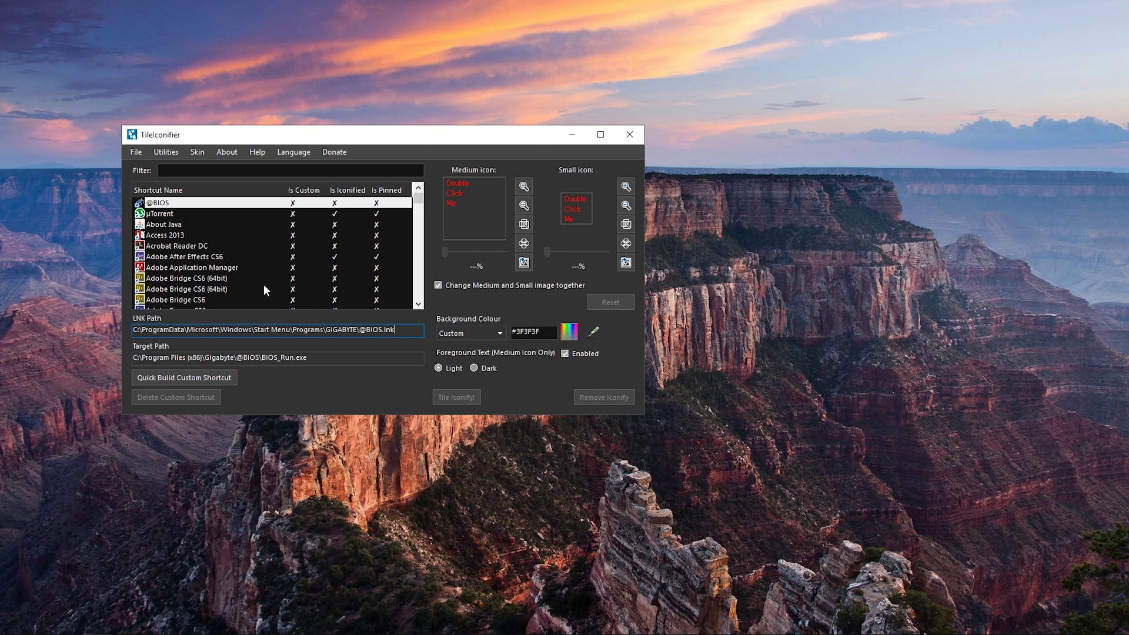
key(super)
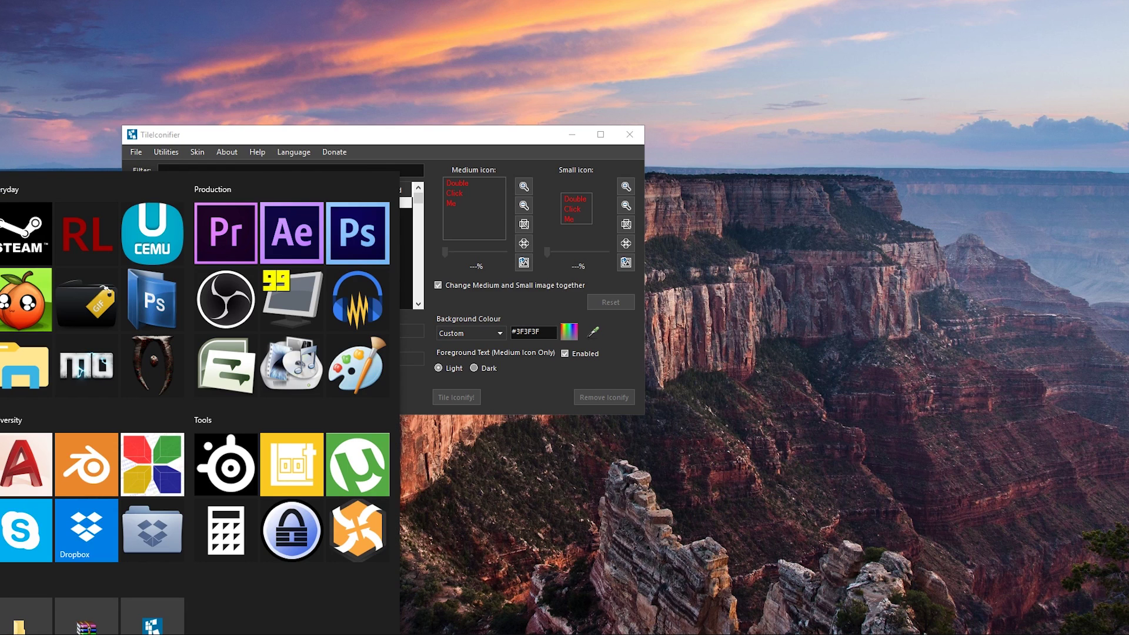
key(super)
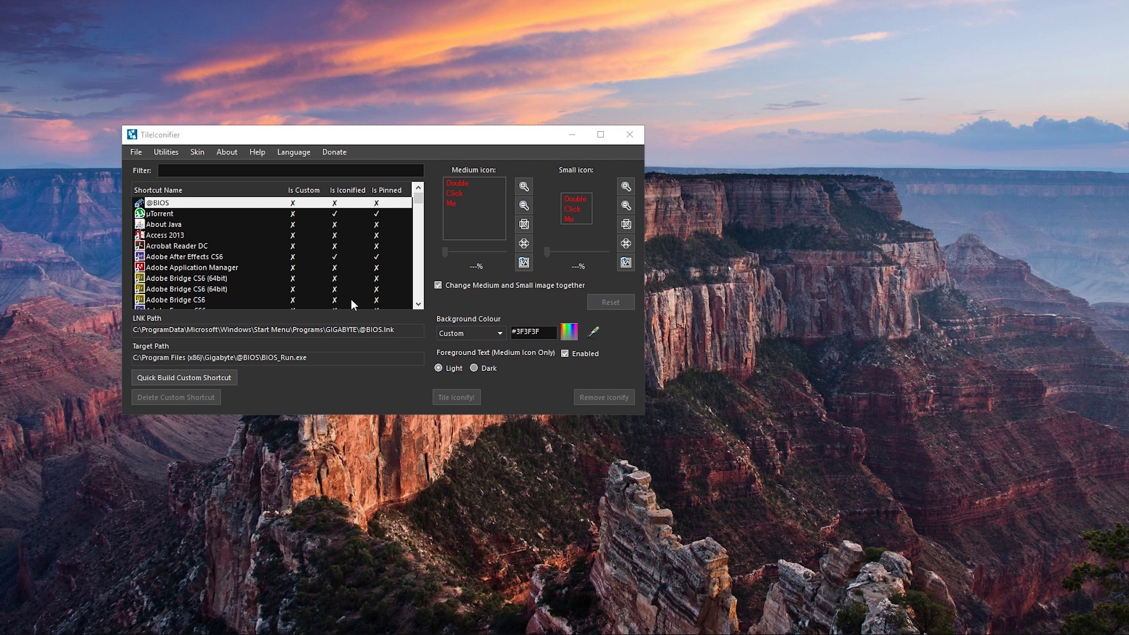
click(418, 199)
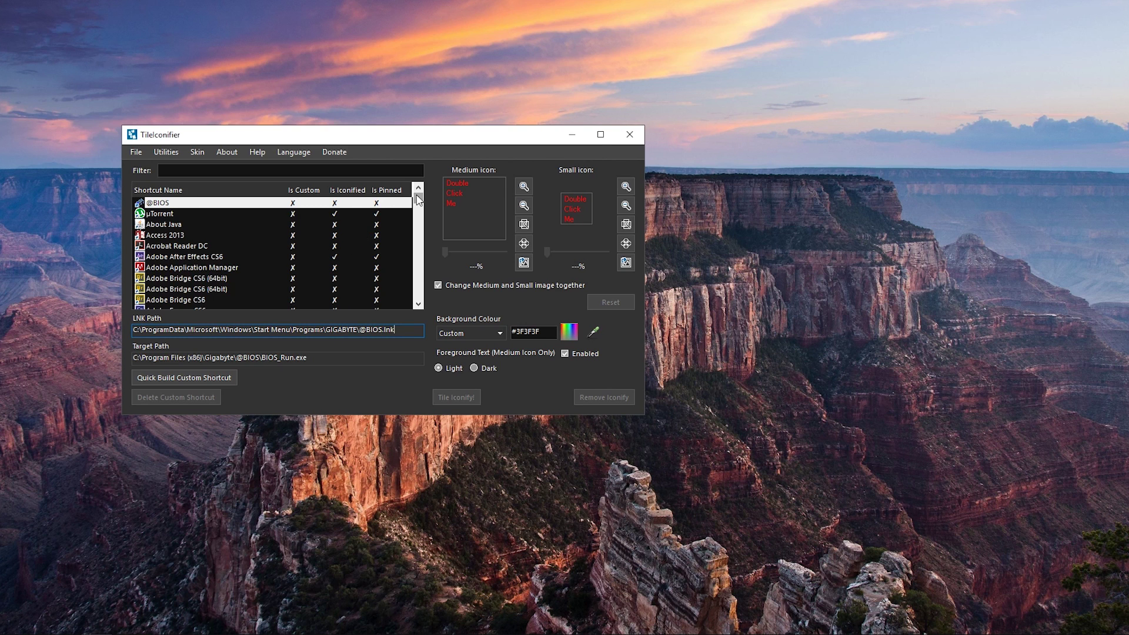
drag(419, 203, 365, 301)
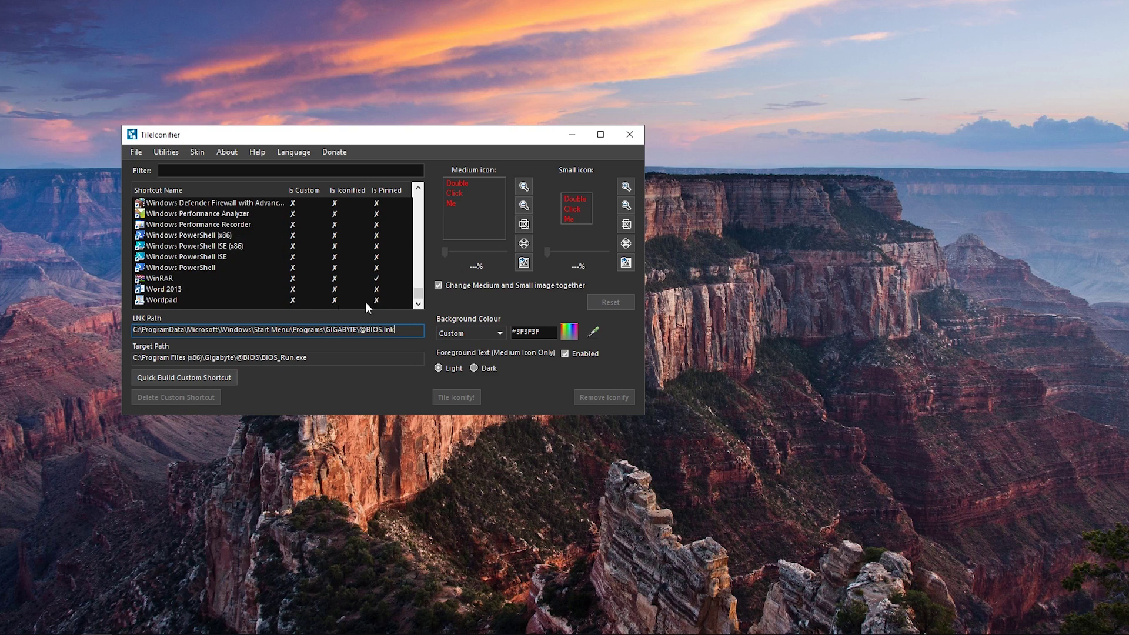
Select the WinRAR shortcut and open its medium-tile icon chooser, closing it unchanged.
click(160, 278)
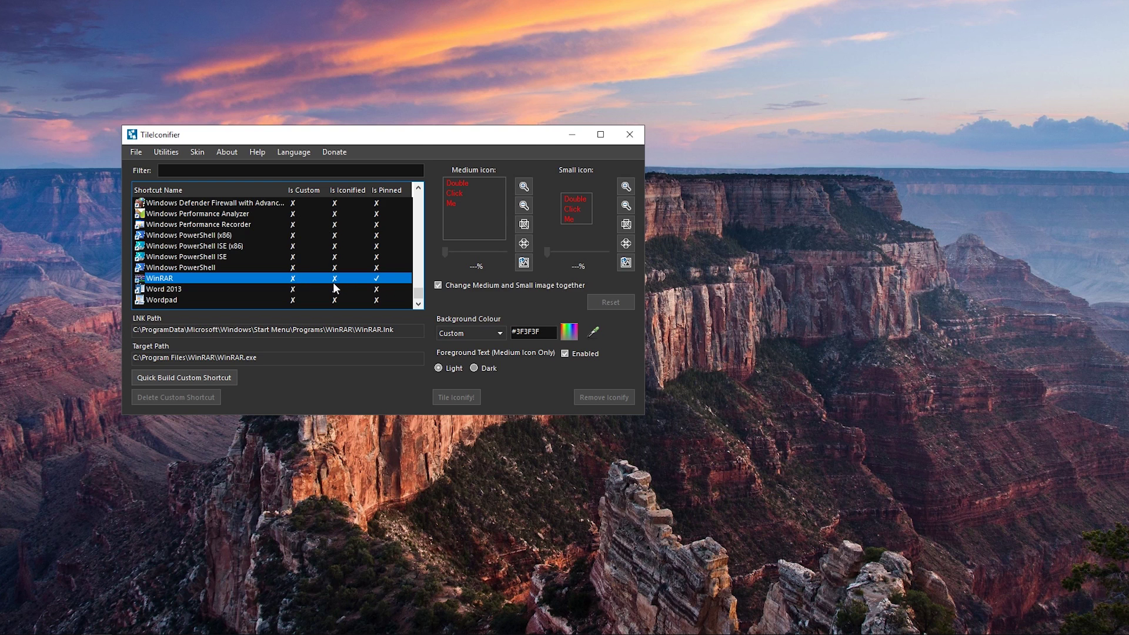
click(14, 623)
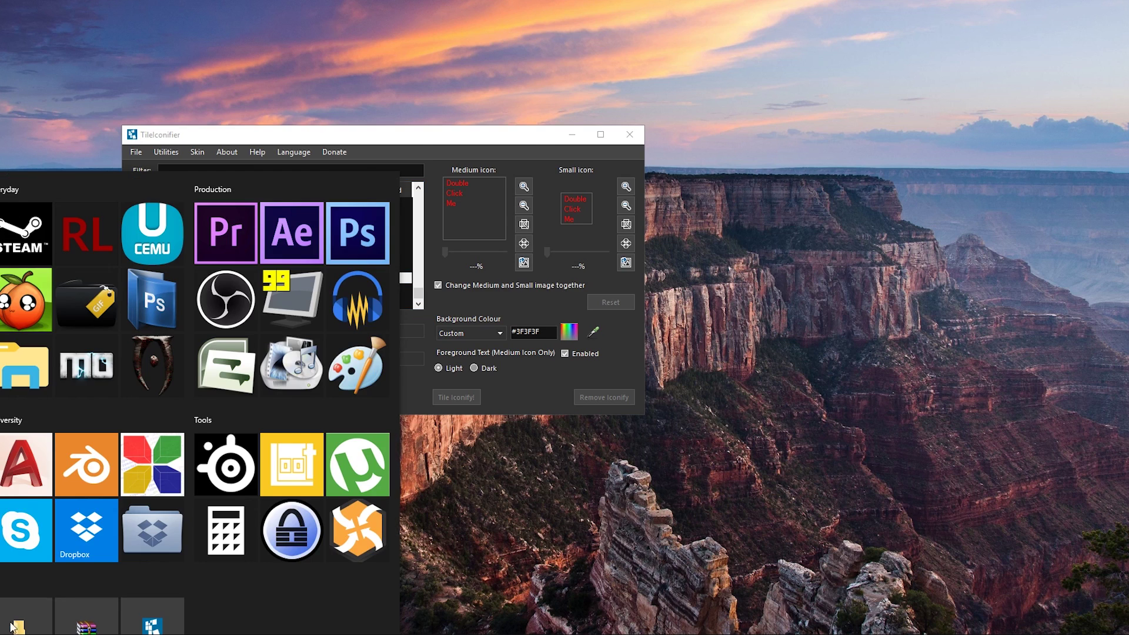
click(14, 624)
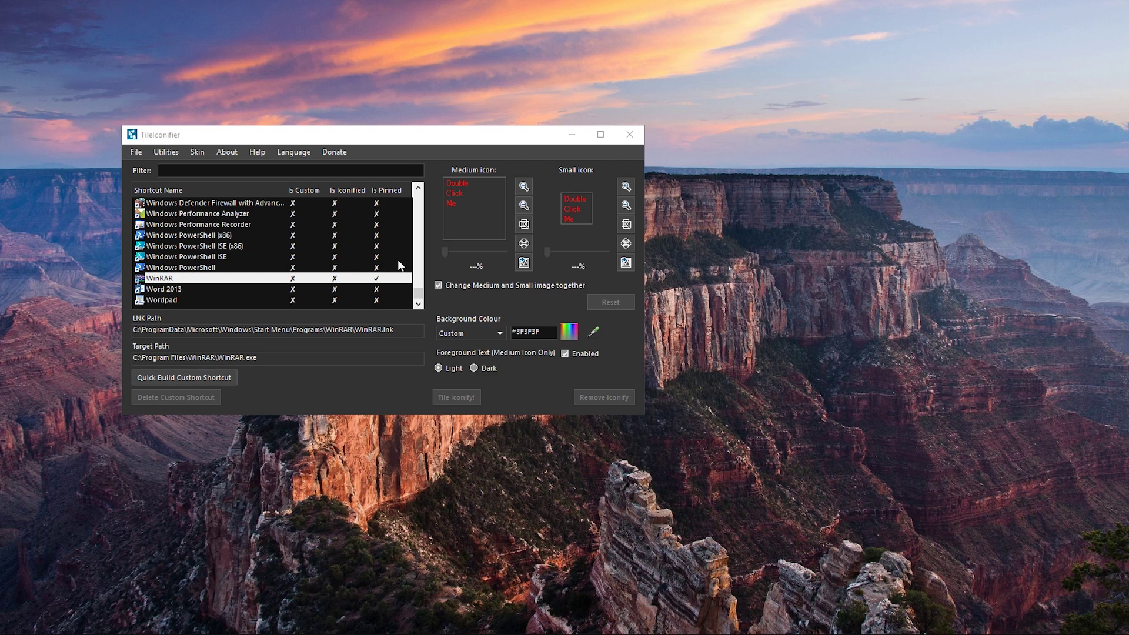
click(476, 192)
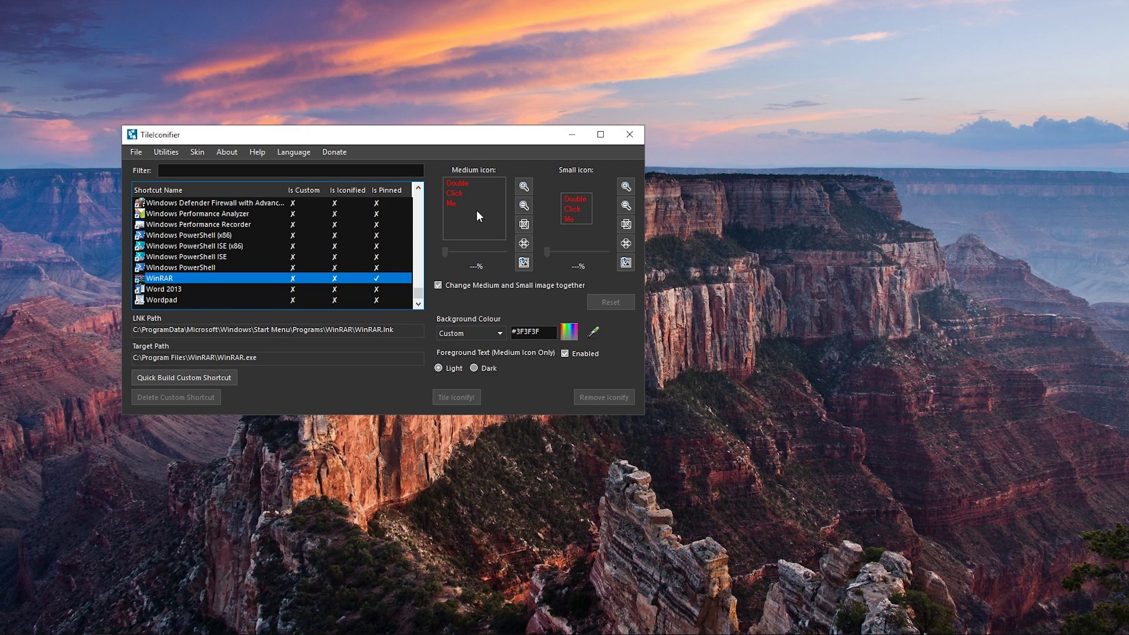
double_click(477, 210)
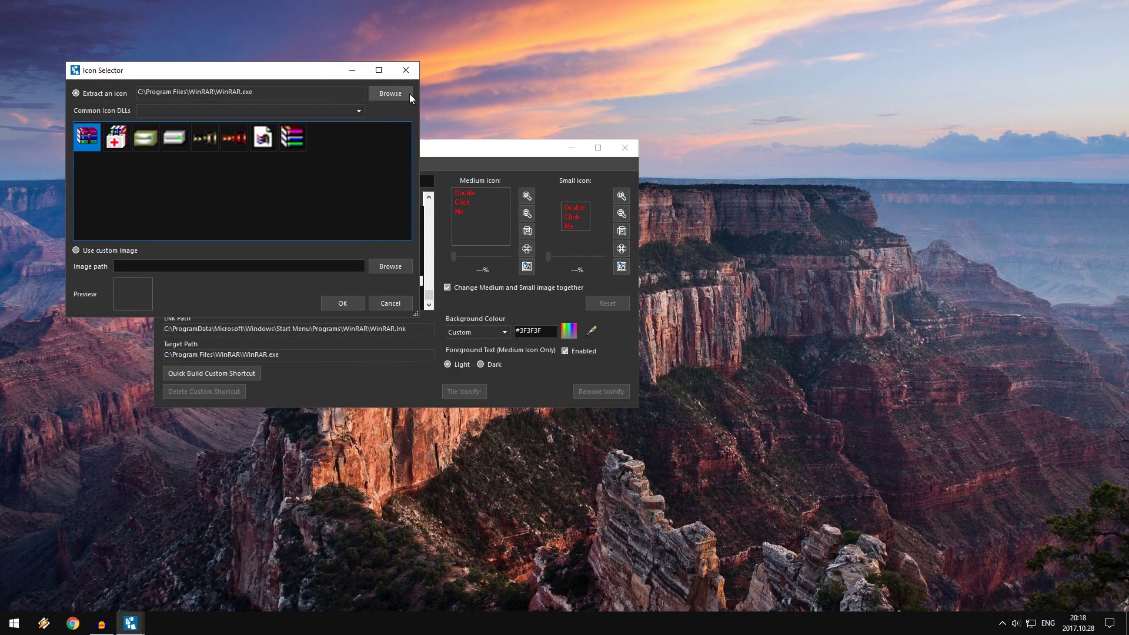
click(406, 71)
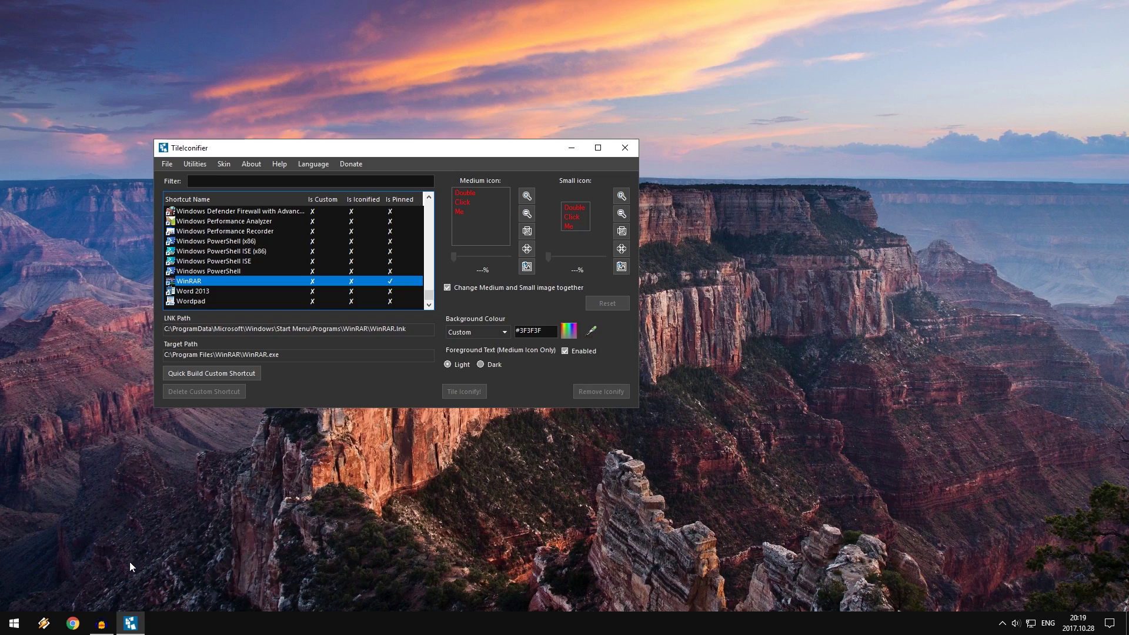
click(73, 623)
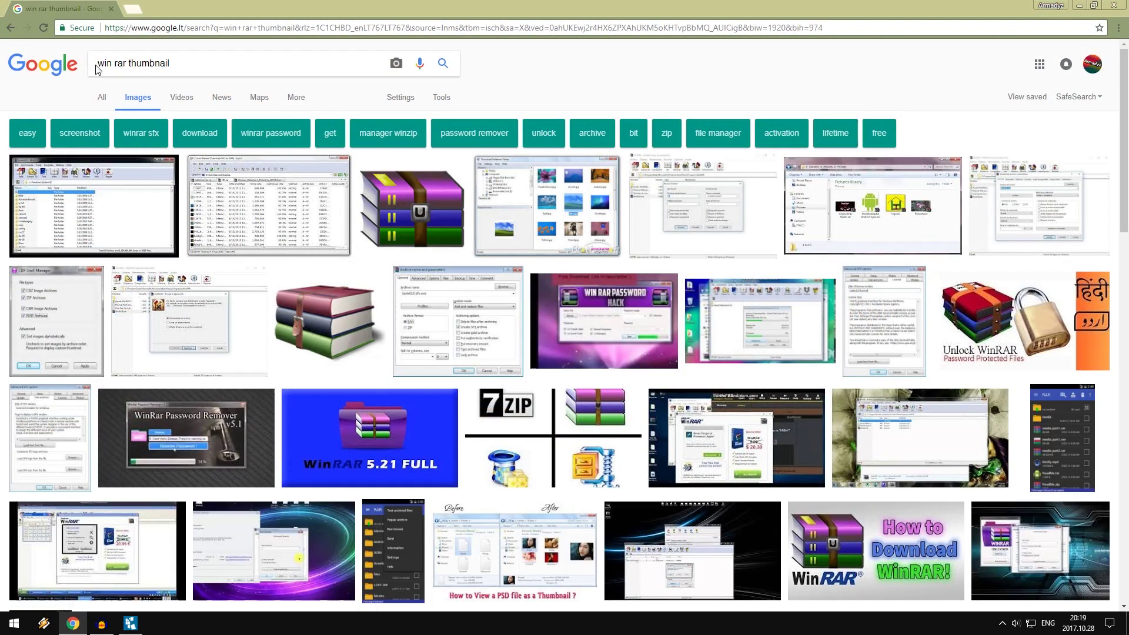
Preview WinRAR images from the current 'win rar thumbnail' results.
click(408, 217)
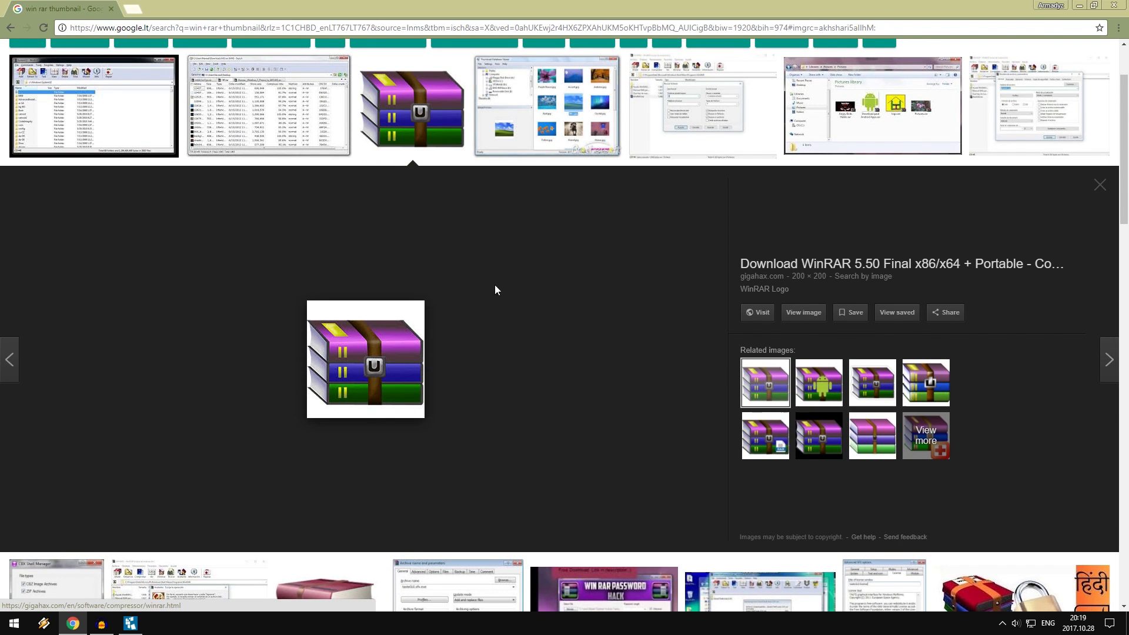
scroll(496, 289, up, 1)
click(873, 441)
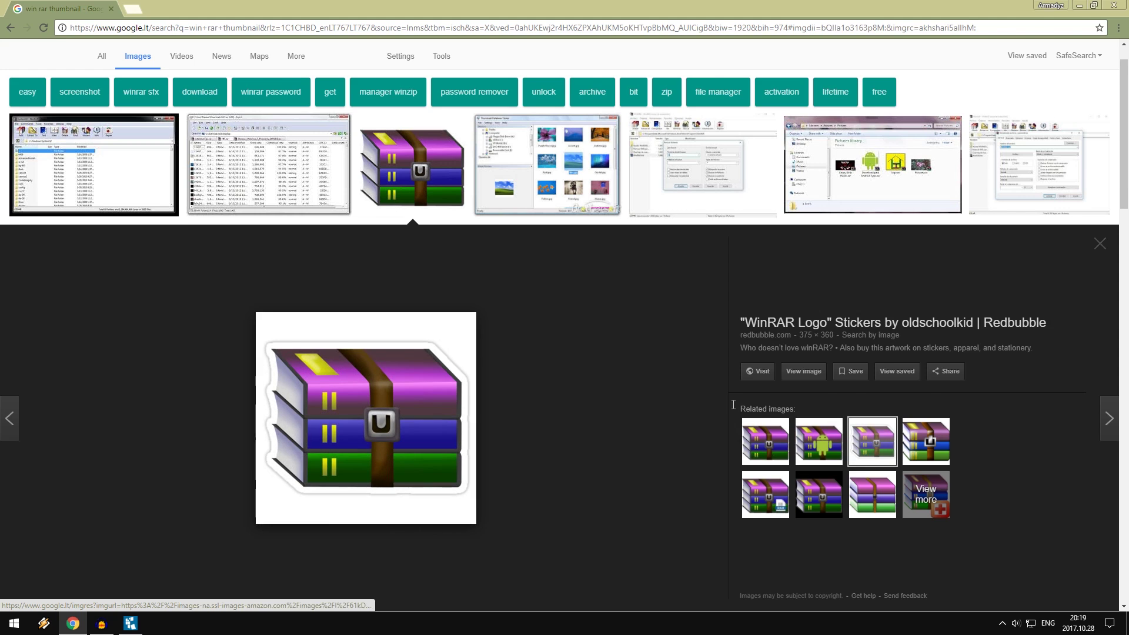
scroll(733, 405, up, 1)
Search Google Images for 'winrar logo png' and preview the transparent 256 × 256 icon.
triple_click(159, 63)
text(w)
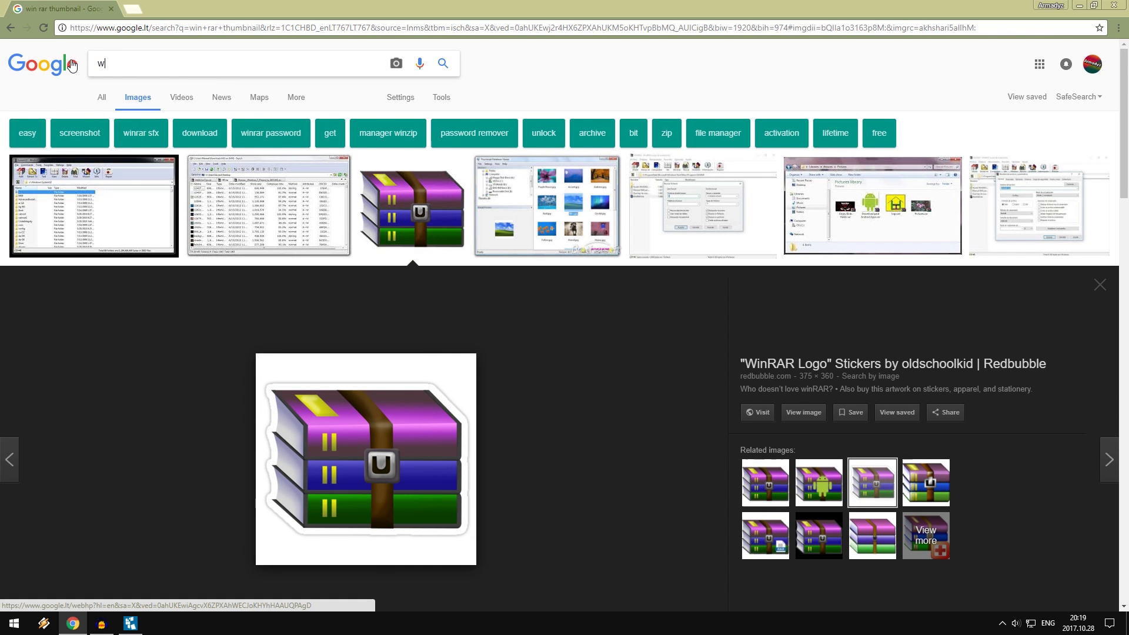
text(inrar logo png)
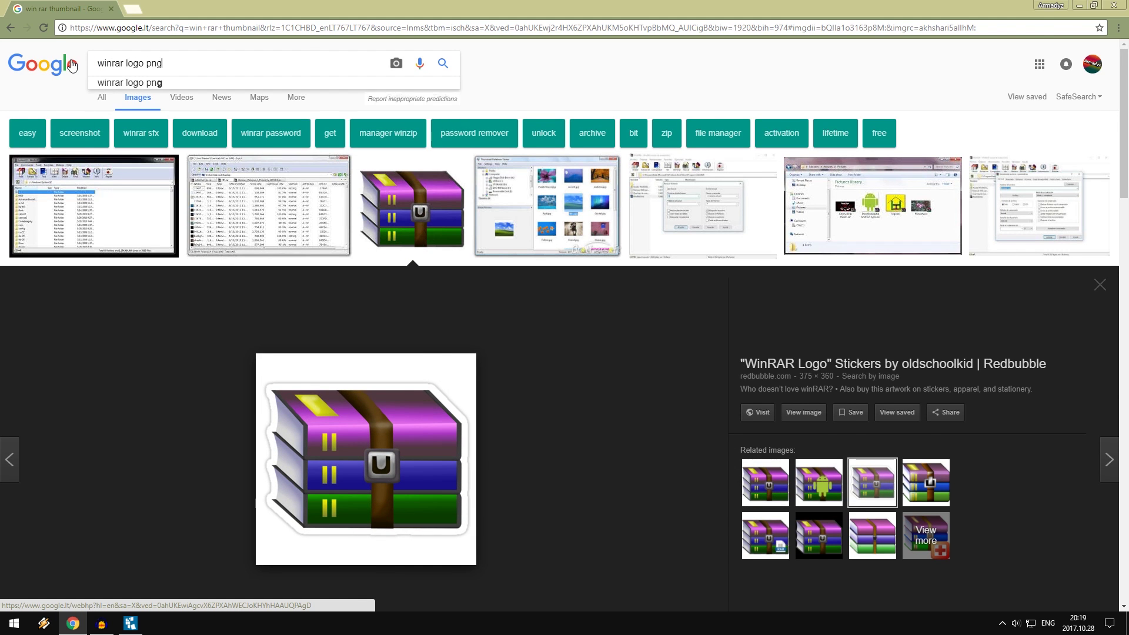
key(Return)
click(553, 221)
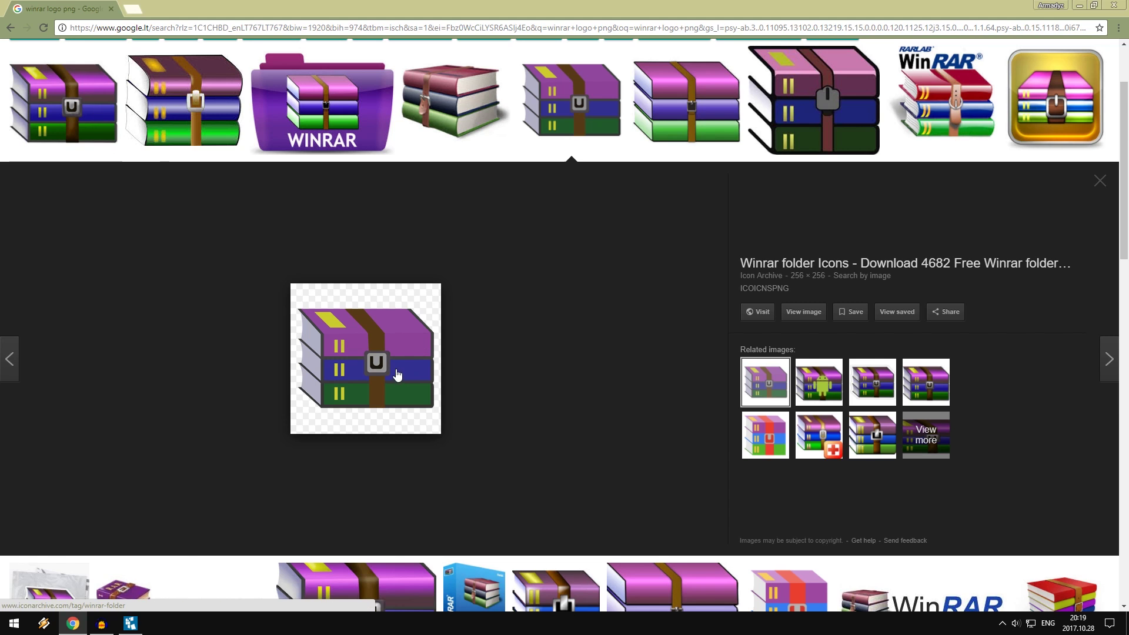
Restore Chrome to a smaller window and move it aside to reveal TileIconifier.
double_click(490, 9)
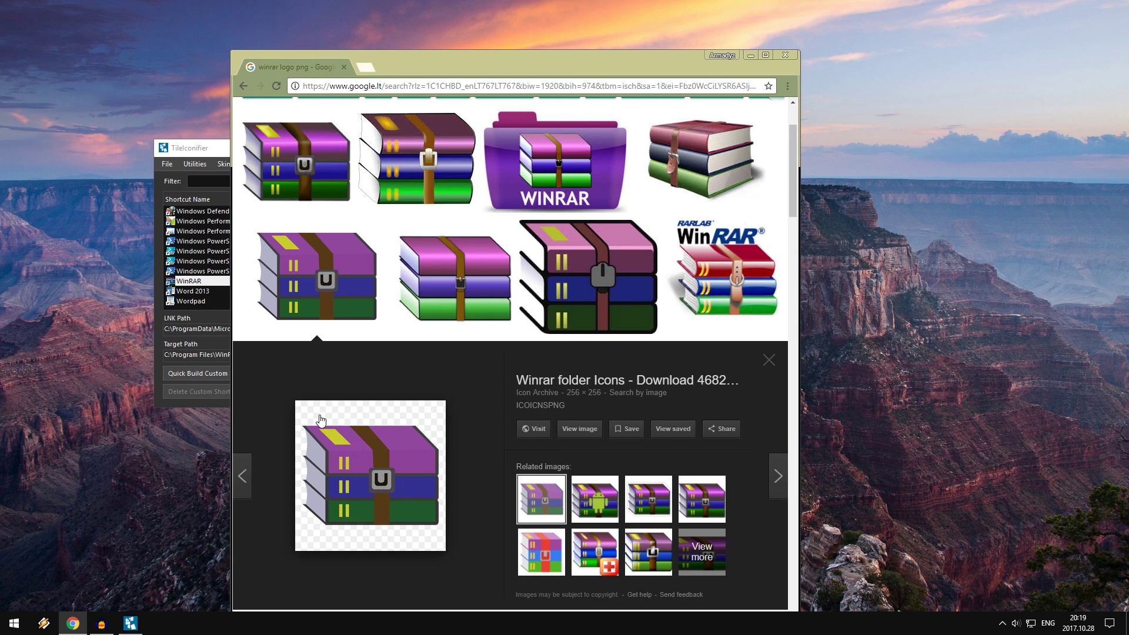
drag(362, 412, 117, 499)
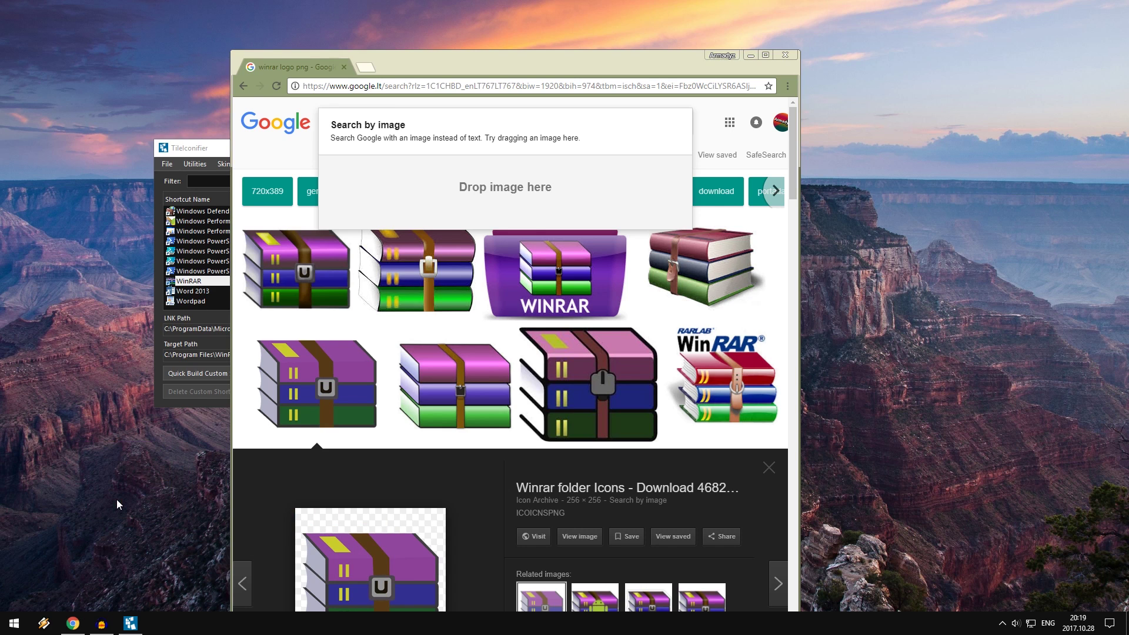
drag(475, 64, 557, 49)
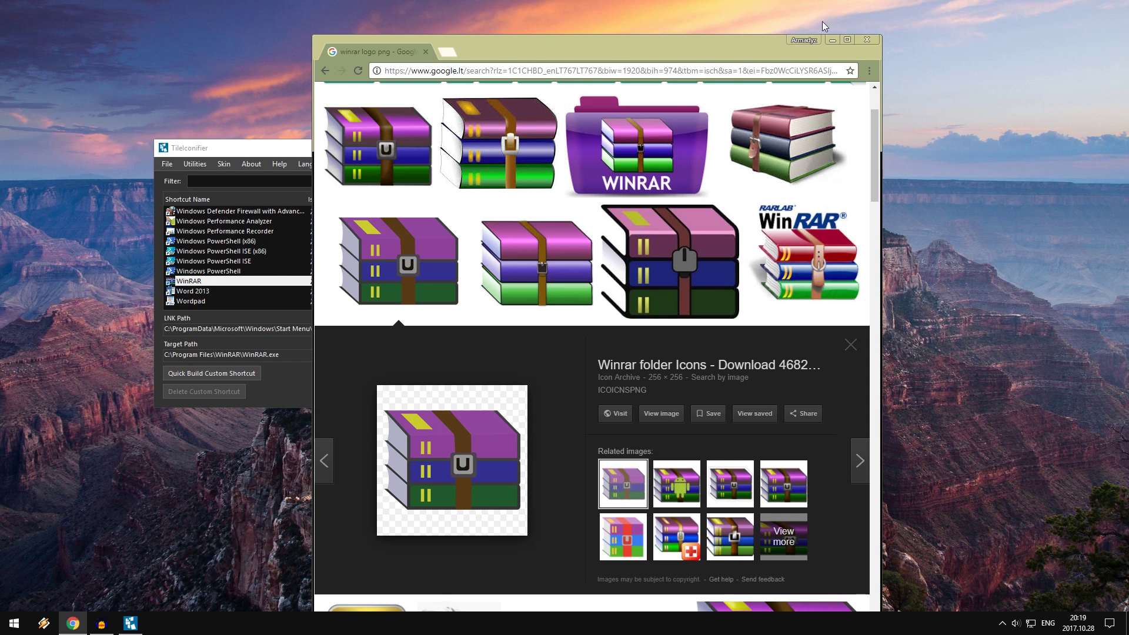
Close Chrome and open the Icon Selector for the WinRAR medium tile.
click(867, 39)
double_click(481, 220)
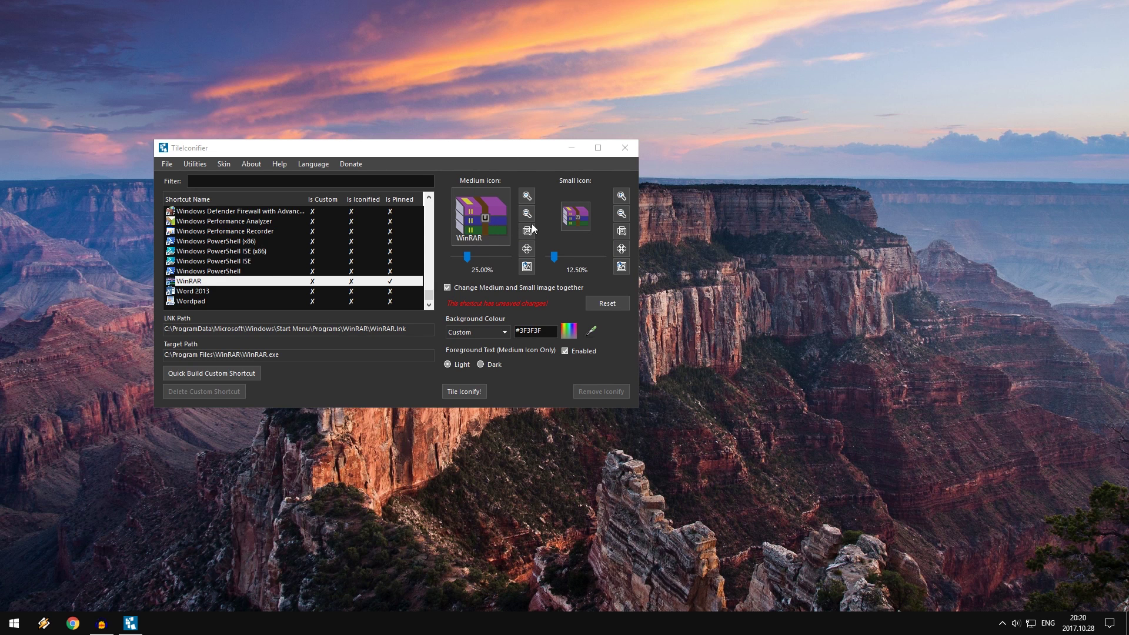
double_click(486, 214)
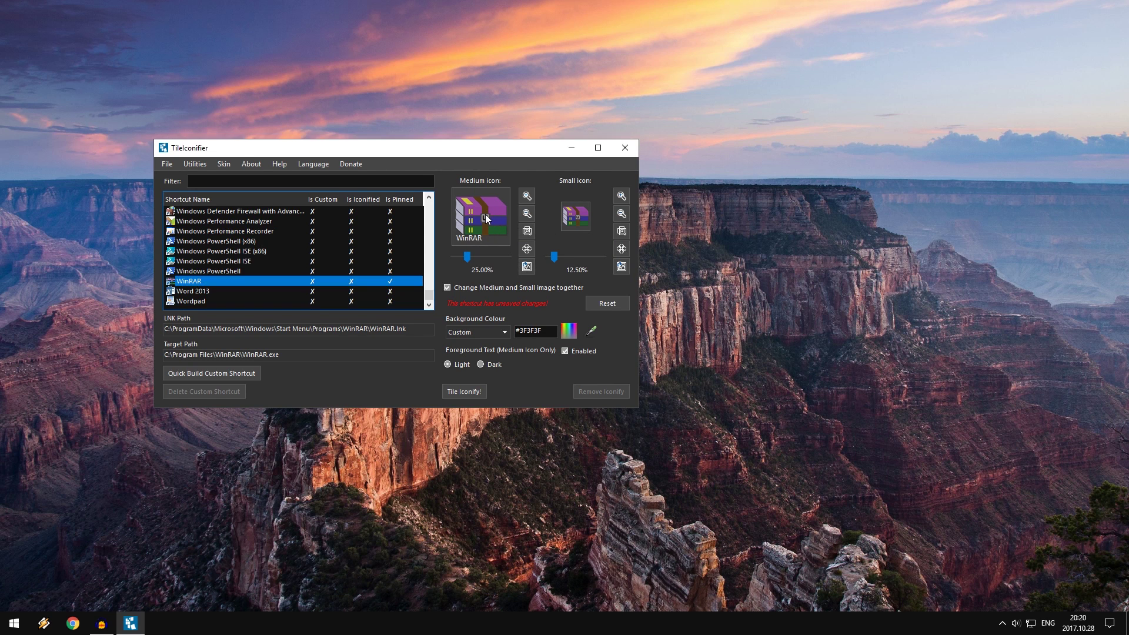
drag(326, 147, 221, 193)
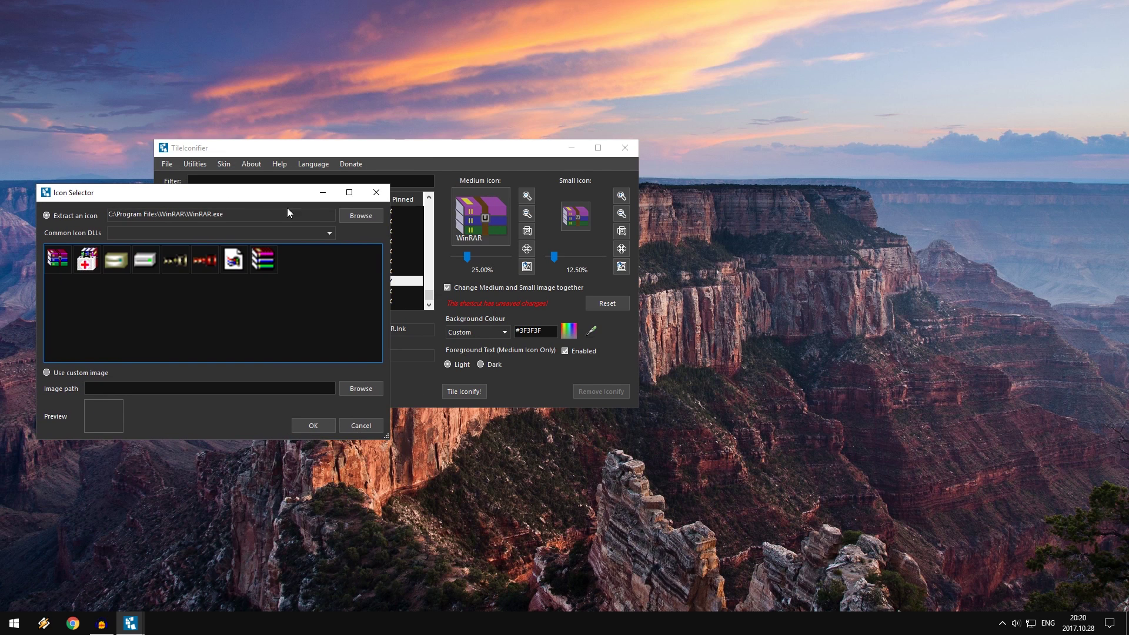
Load Dakirby309-Simply-Styled-WinRAR.ico from Pictures and select its WinRAR icon for the tile.
click(361, 215)
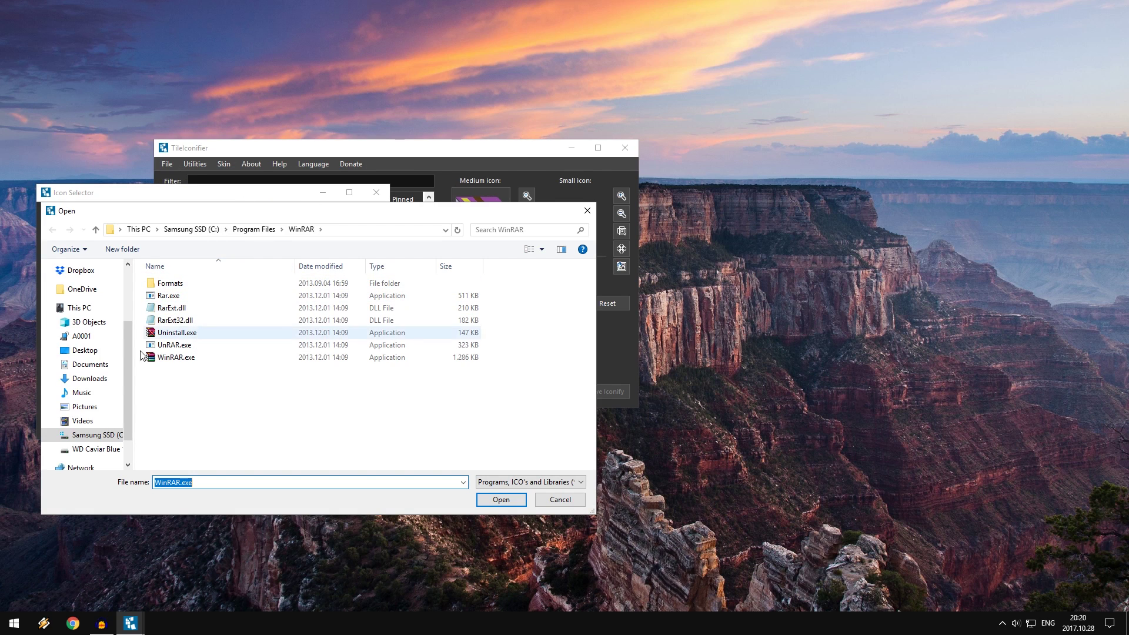
click(85, 407)
click(175, 306)
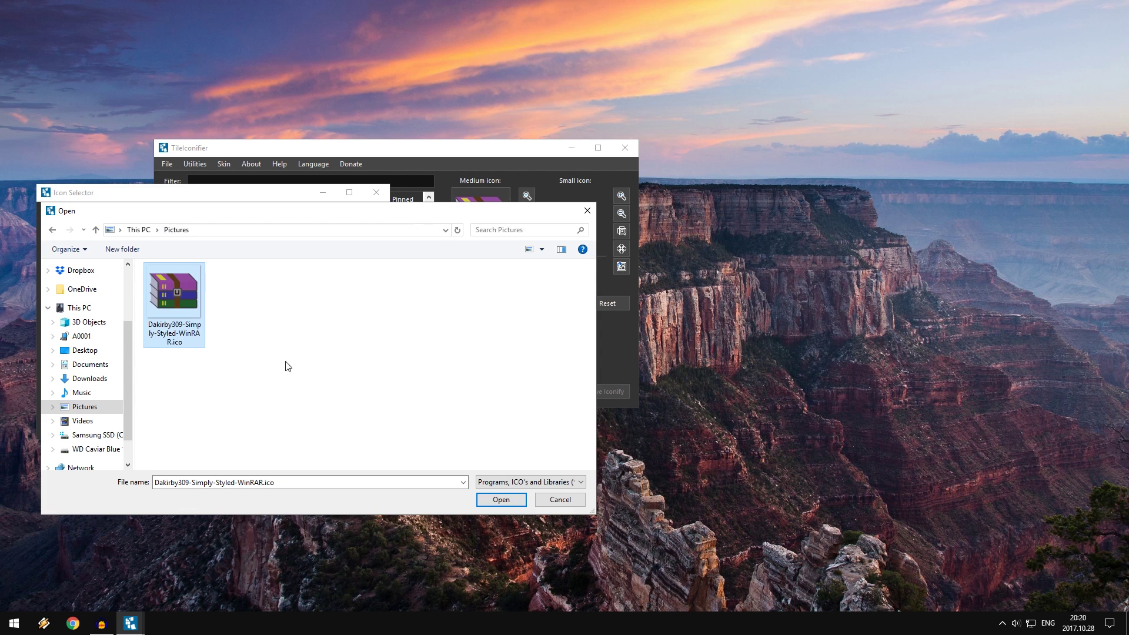
click(501, 500)
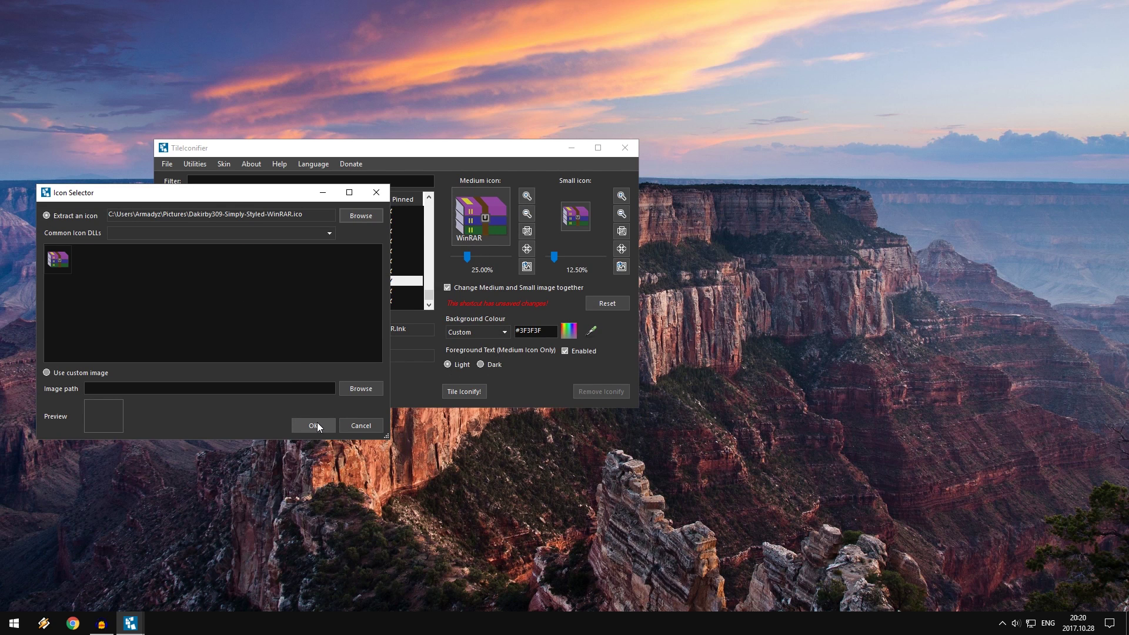
click(314, 425)
click(638, 329)
click(57, 257)
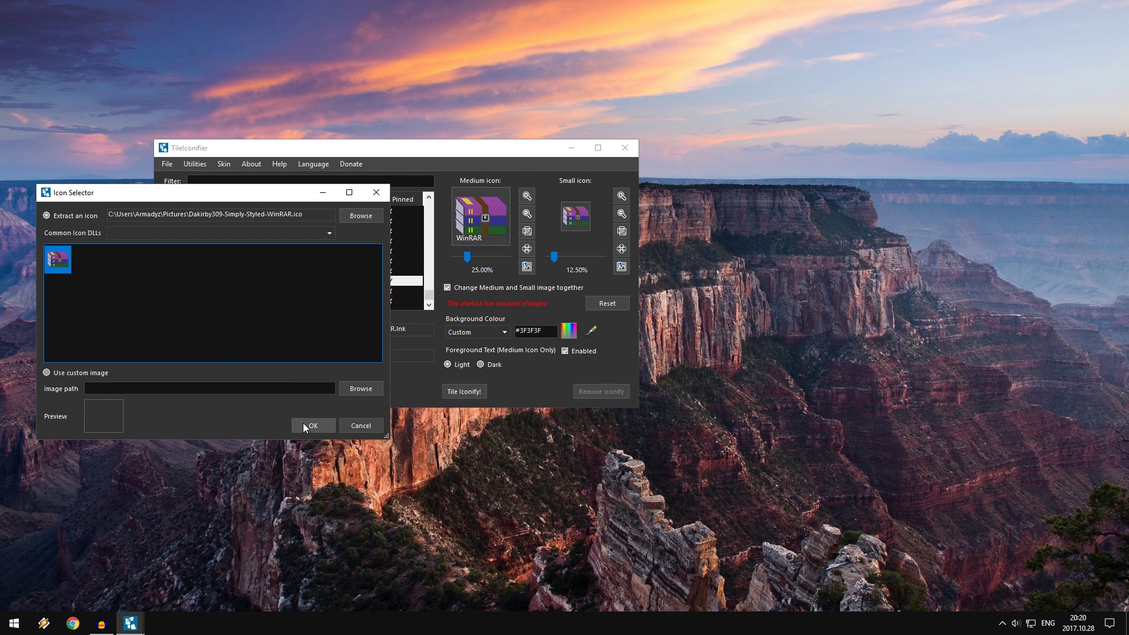
click(303, 423)
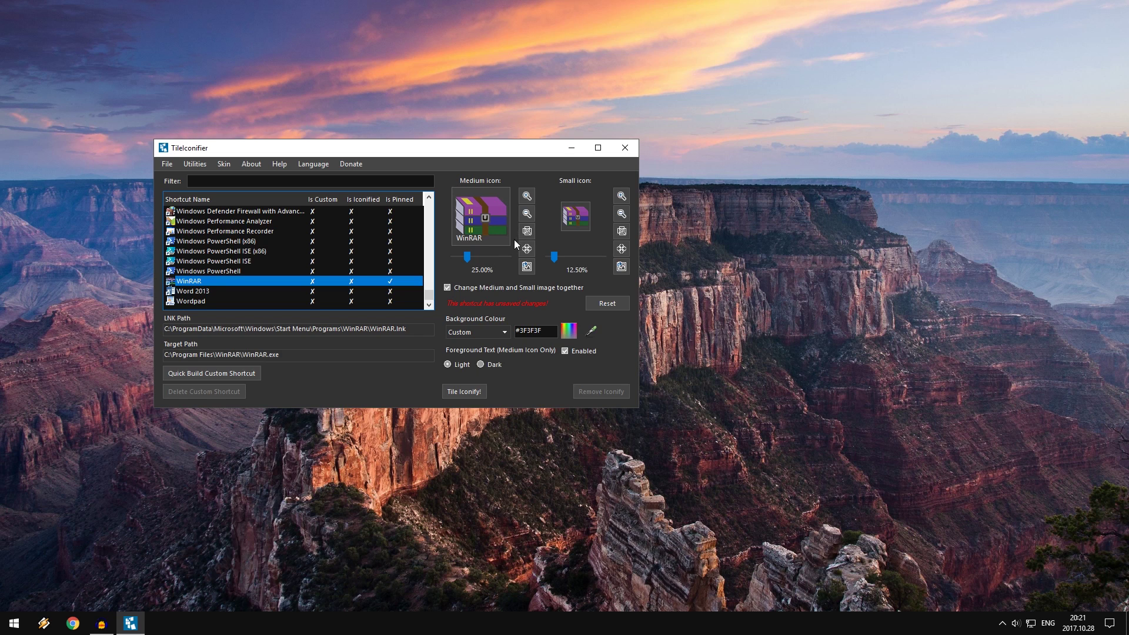
Apply the WinRAR tile with its new icon and check it in Start.
click(475, 393)
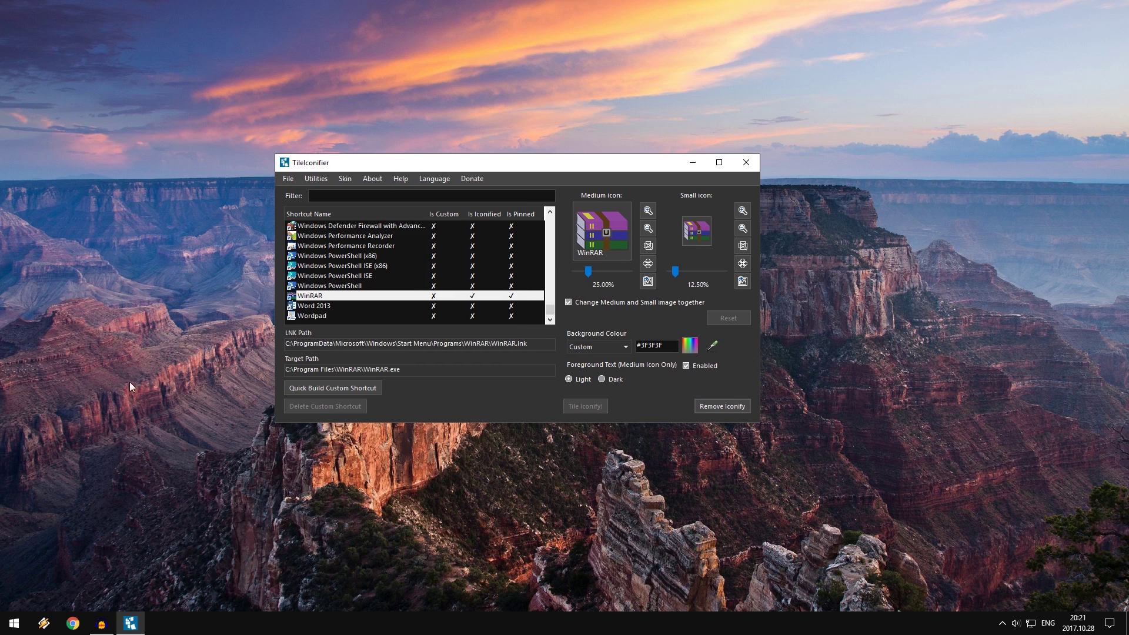
click(14, 622)
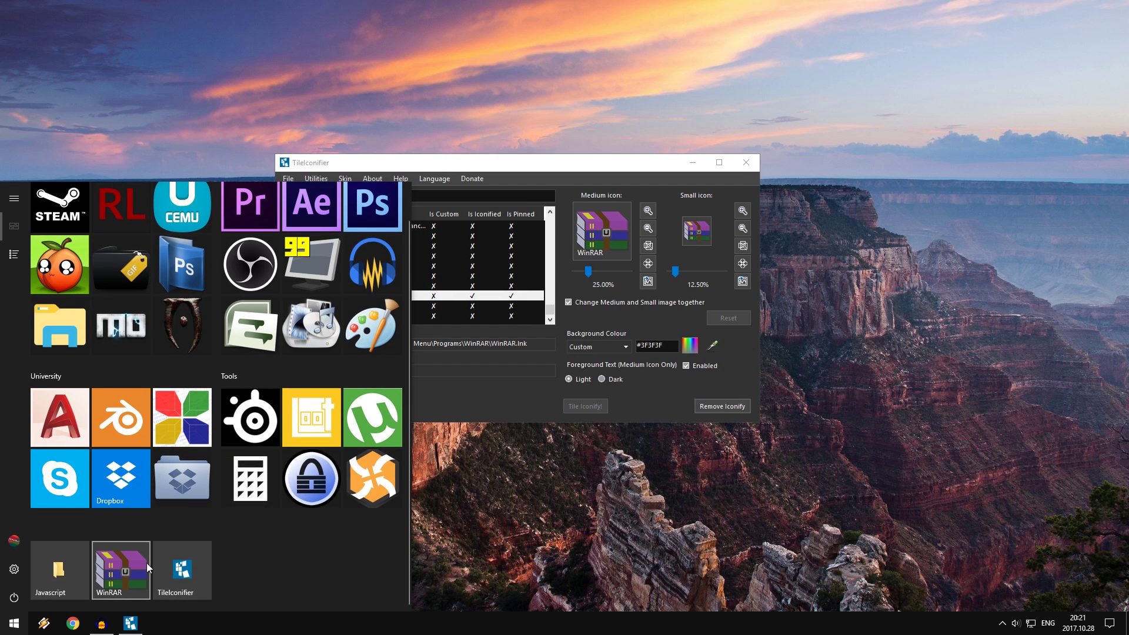
click(647, 406)
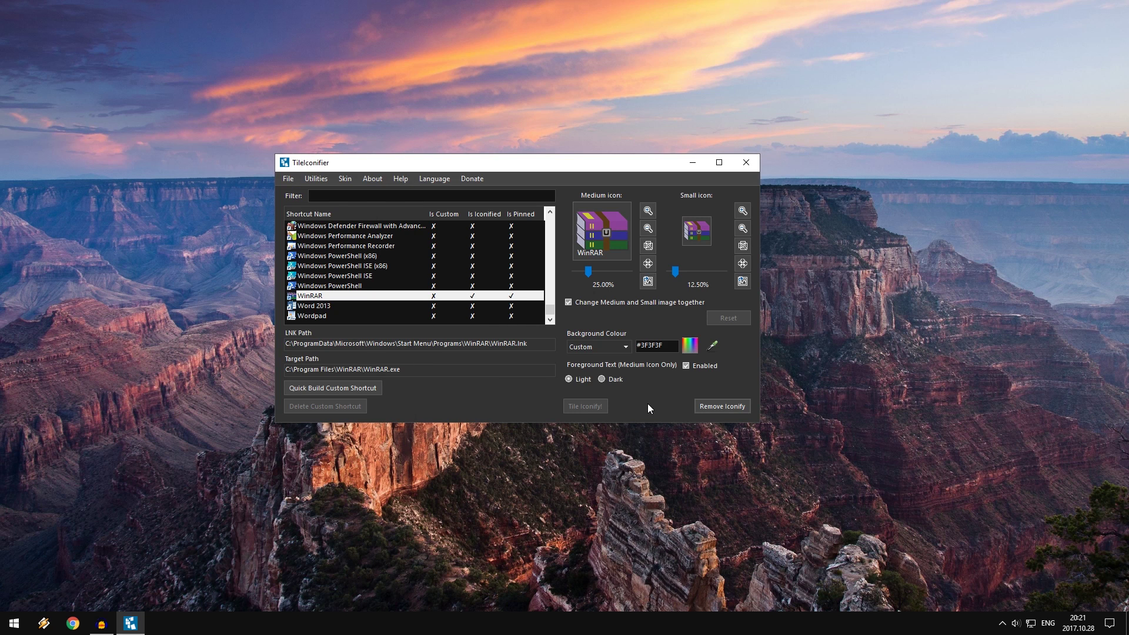
Disable the tile's foreground text label, reapply the tile, and verify it in Start.
click(689, 366)
click(585, 405)
key(super)
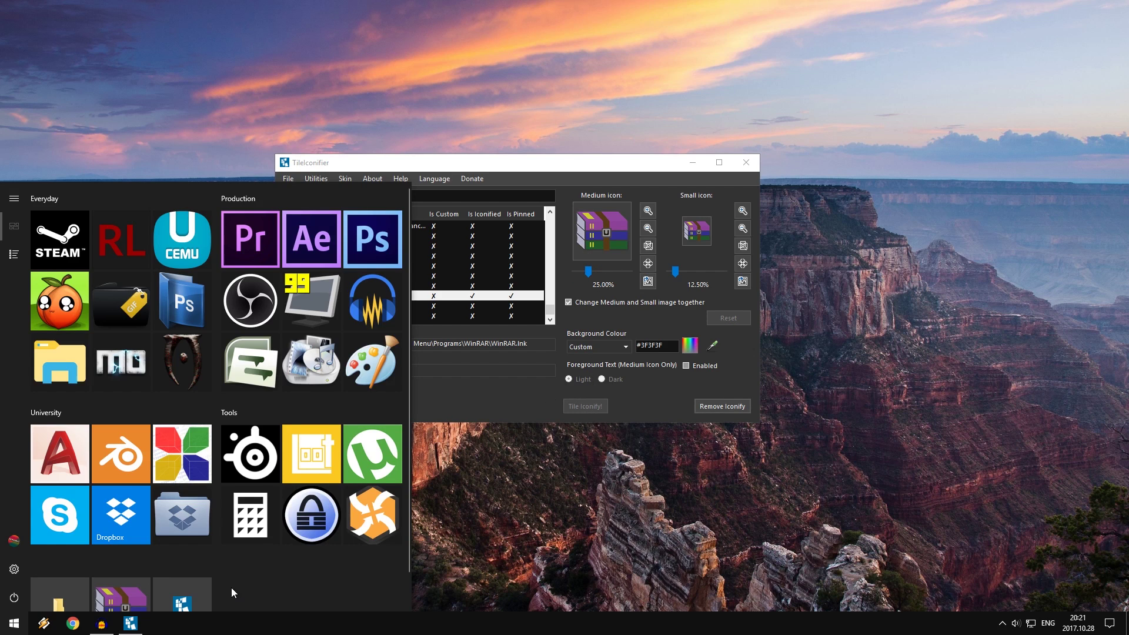
scroll(224, 589, down, 1)
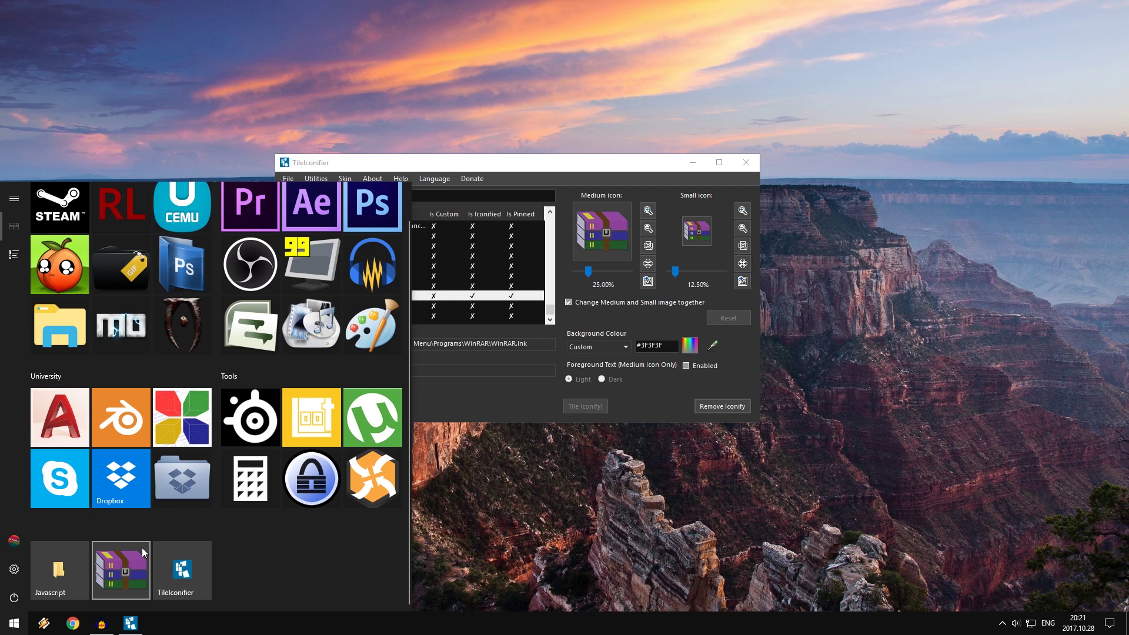
click(645, 398)
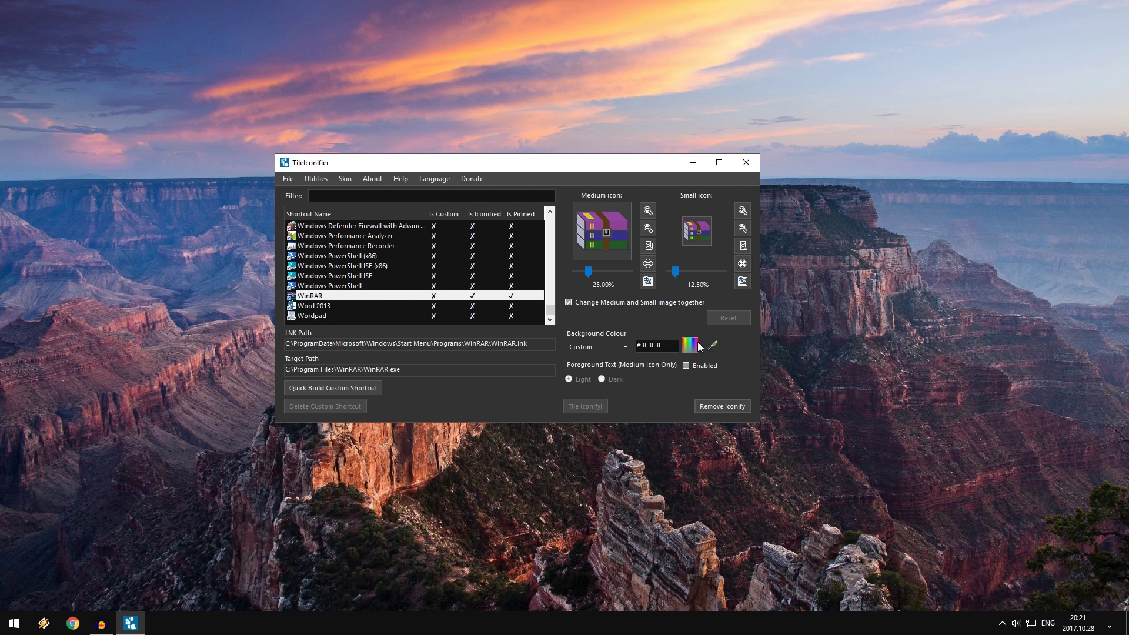
click(710, 349)
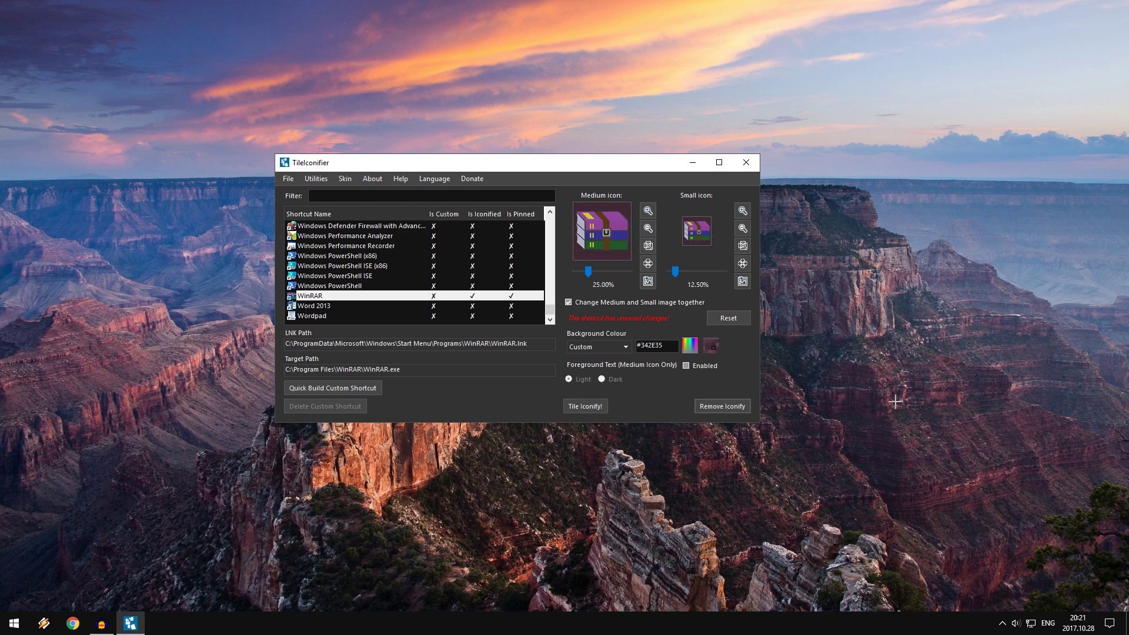
Sample #182430 from the wallpaper sky as the WinRAR tile background and apply it.
click(797, 351)
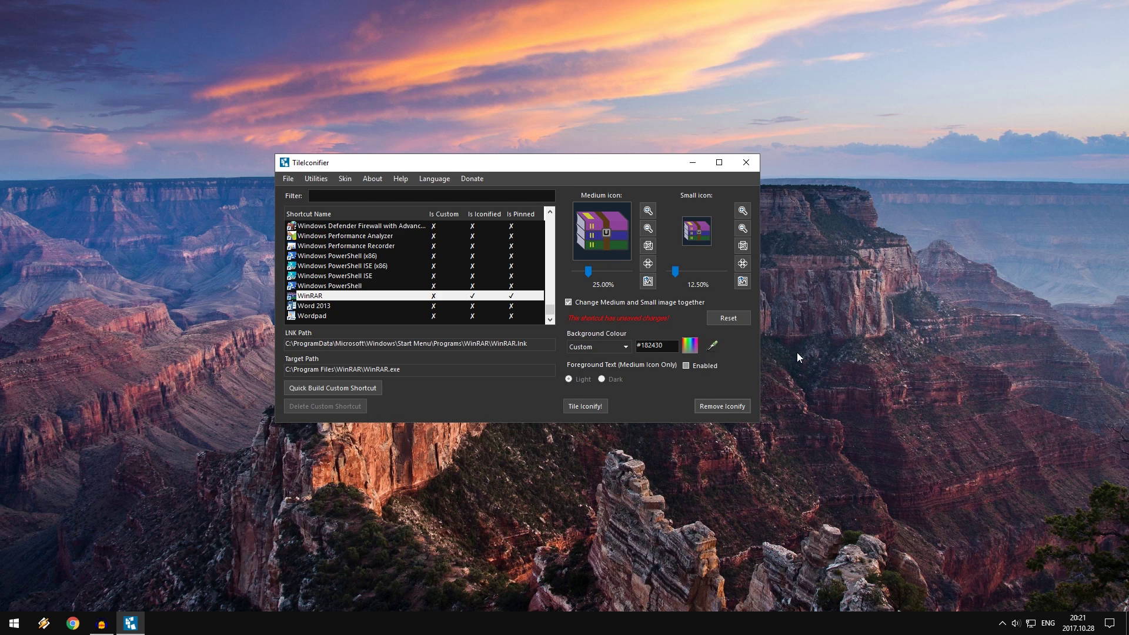
click(597, 406)
click(3, 620)
scroll(257, 551, down, 1)
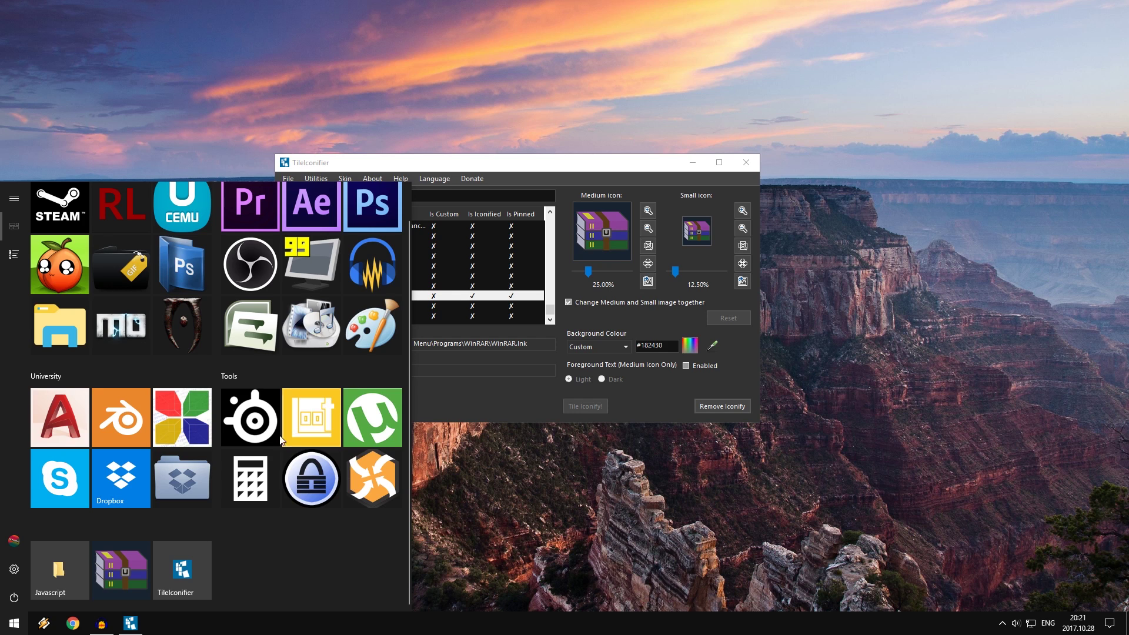
click(547, 401)
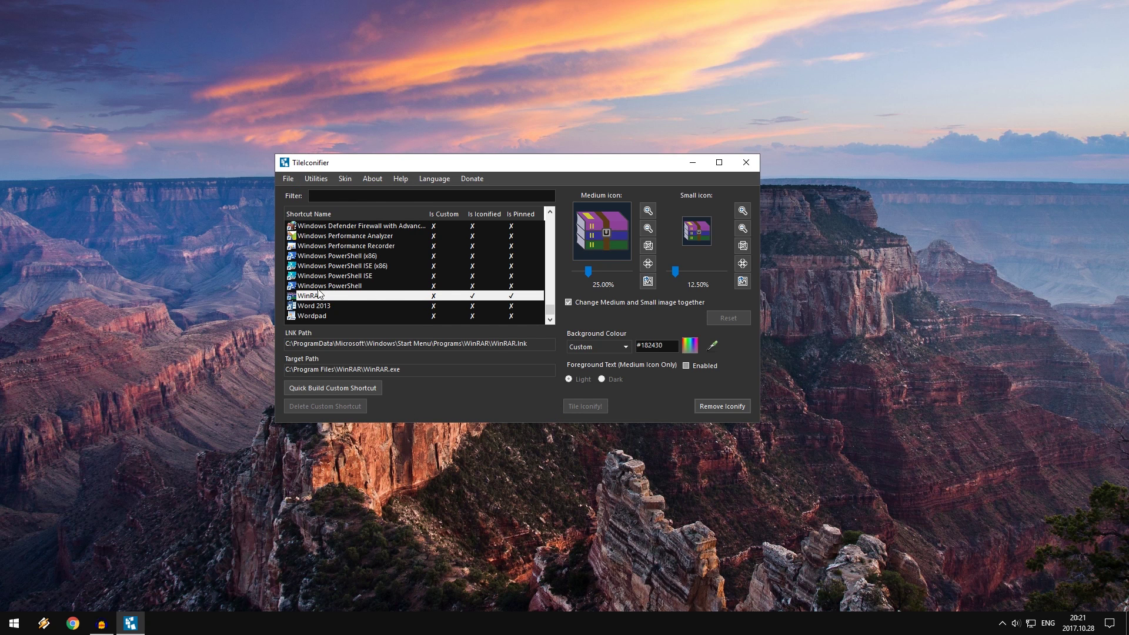
scroll(397, 291, up, 5)
drag(556, 308, 551, 240)
scroll(551, 240, up, 5)
click(316, 178)
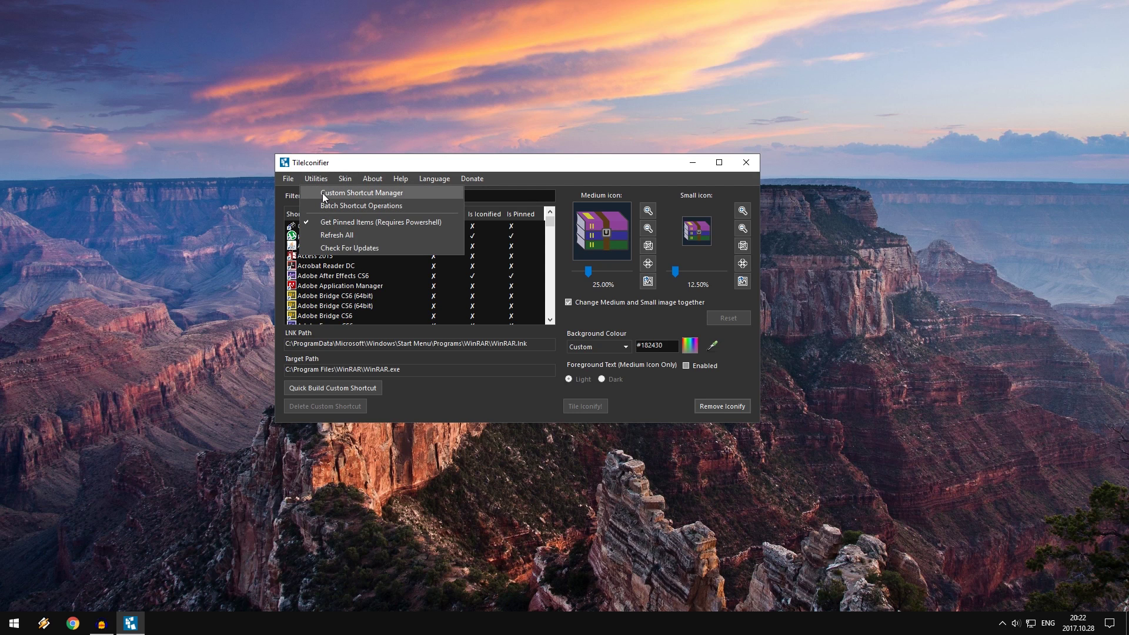
Open Utilities > Custom Shortcut Manager listing Calculator, Dropbox and Videos, and position its window.
click(323, 195)
drag(114, 25, 261, 166)
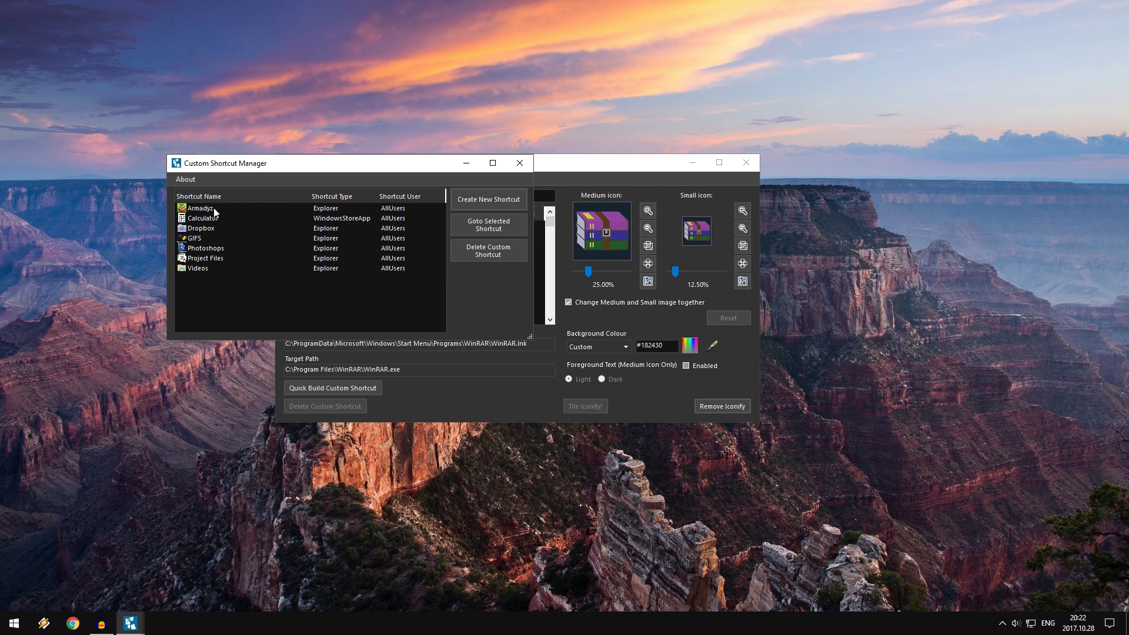
click(14, 623)
scroll(245, 538, down, 2)
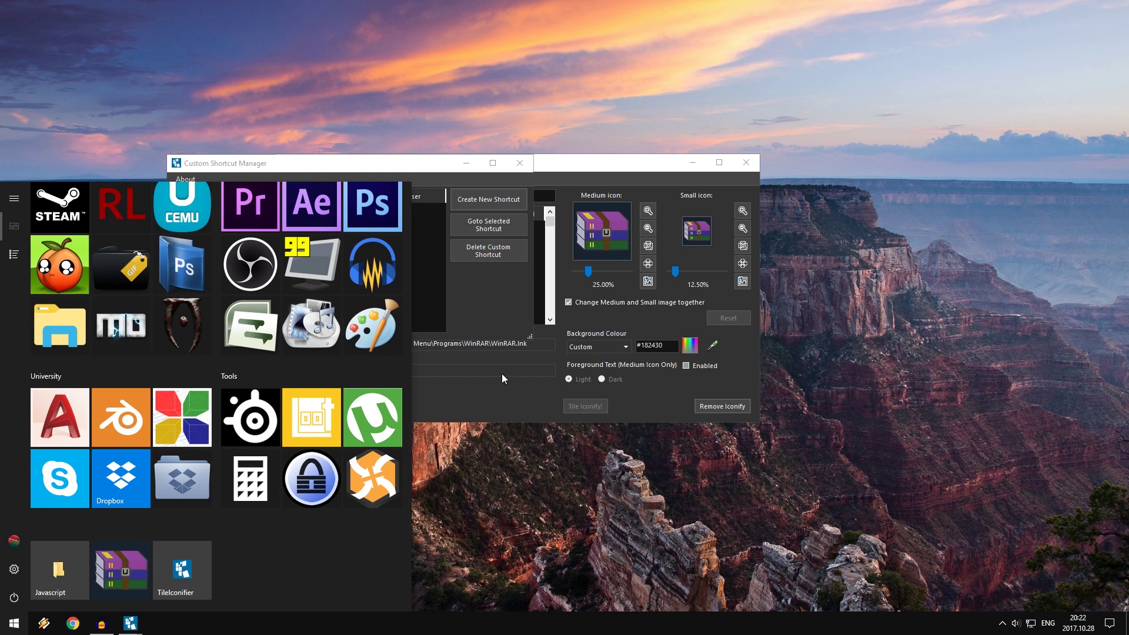
click(428, 169)
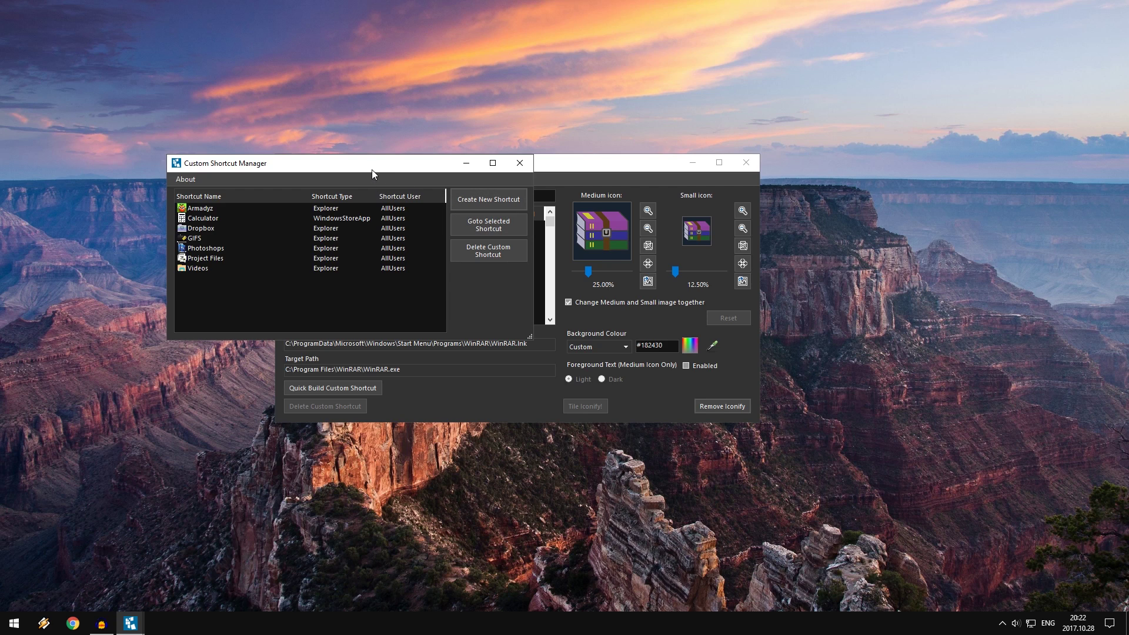
drag(368, 170, 381, 171)
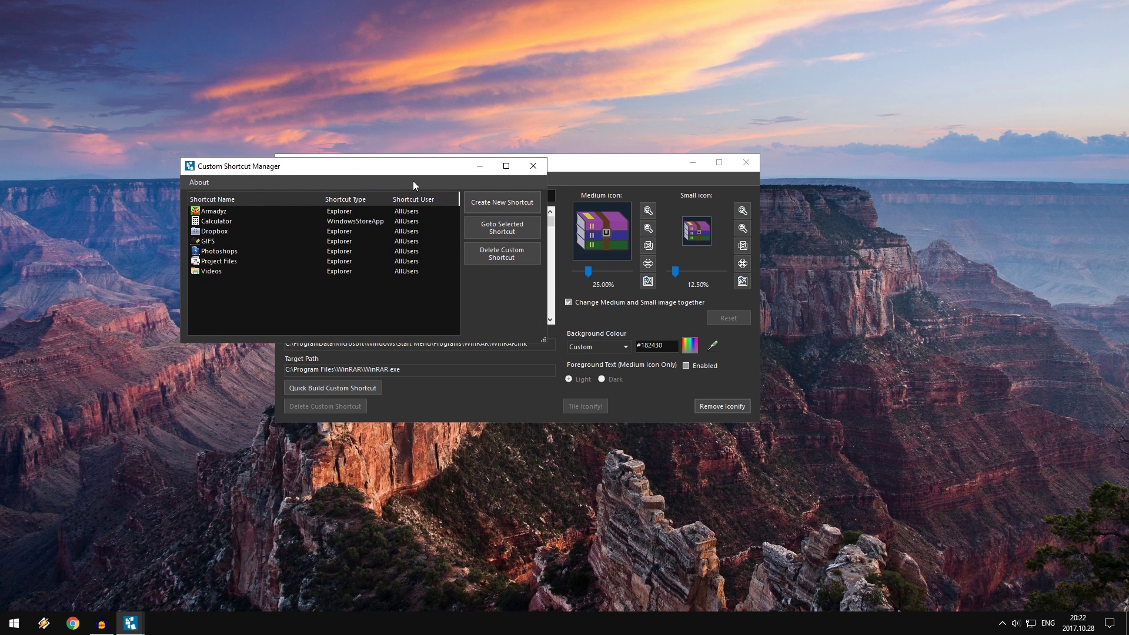
Create a new custom shortcut named Clion Projects that targets the ClionProjects folder.
click(493, 206)
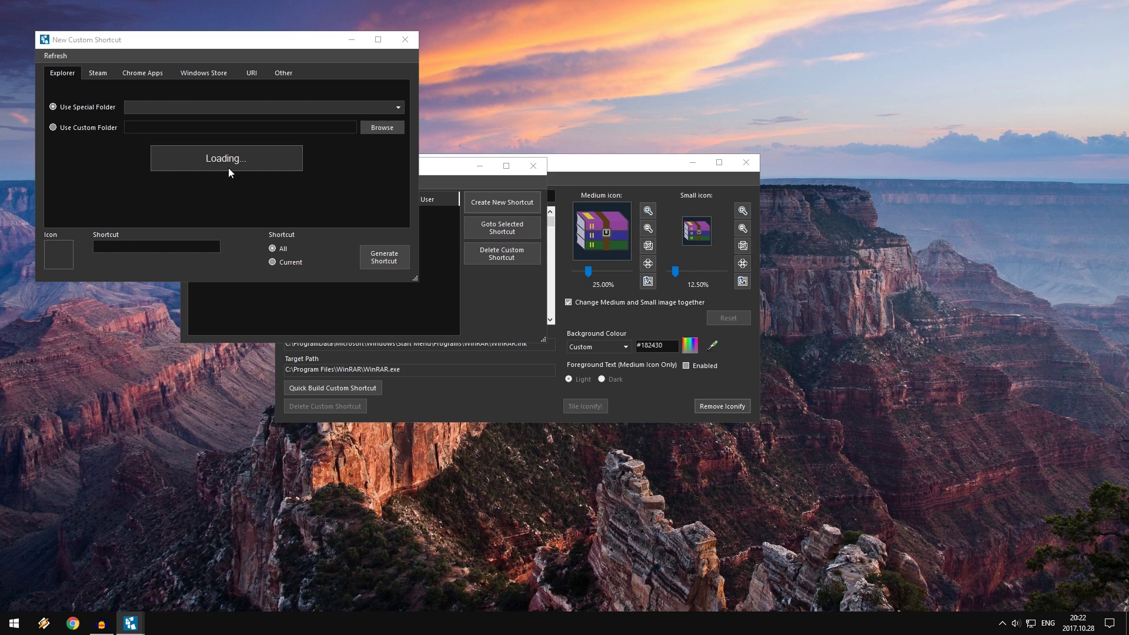
click(55, 125)
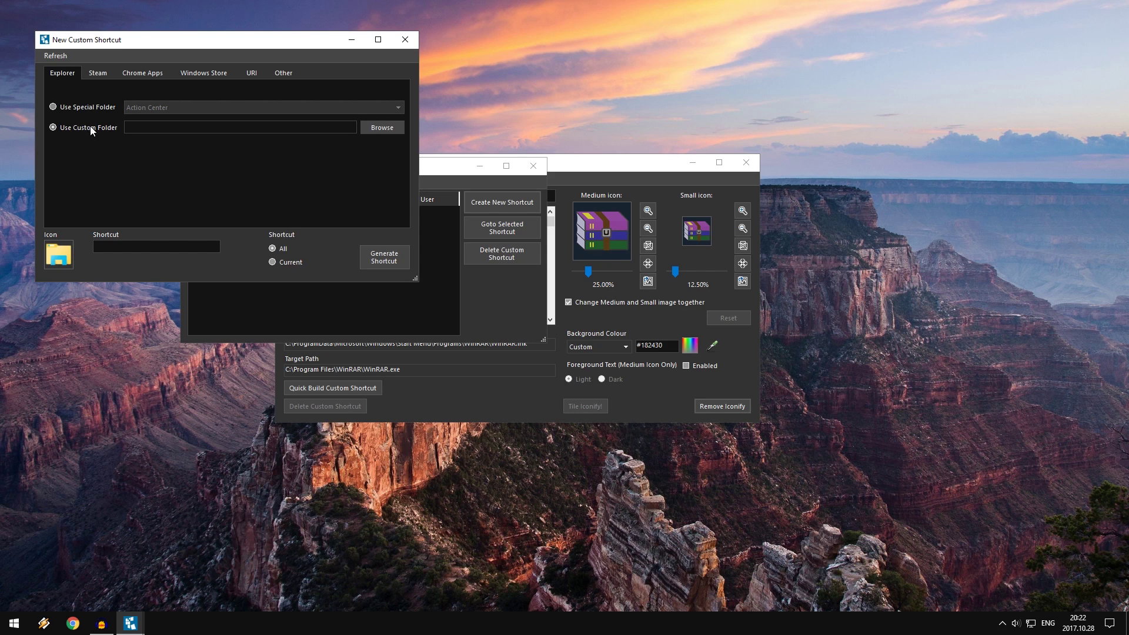
click(379, 129)
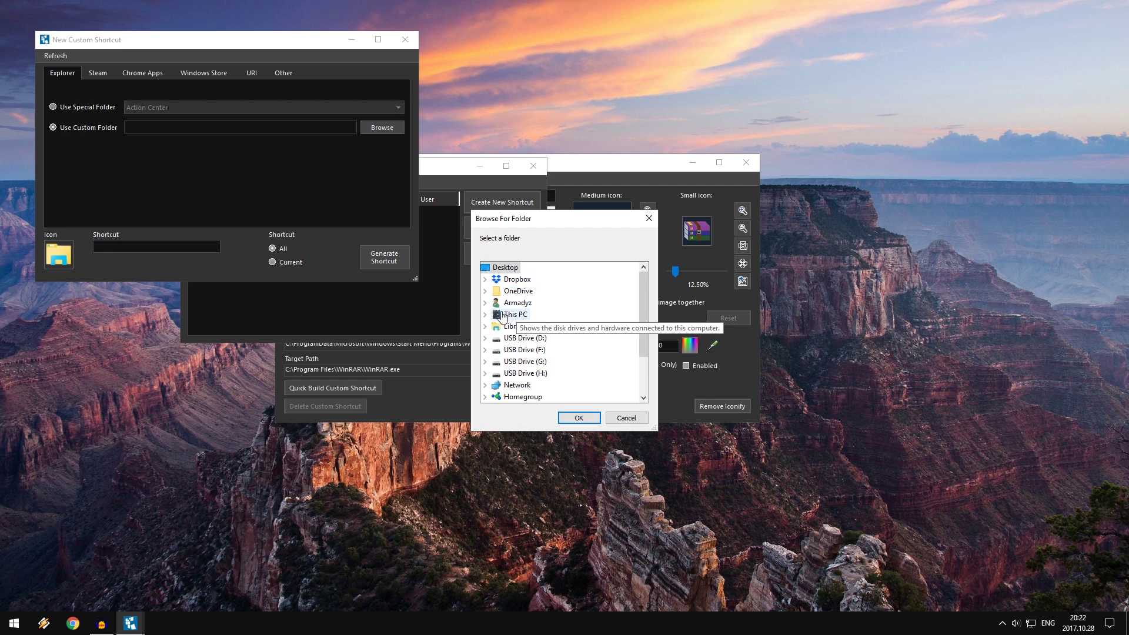
click(485, 303)
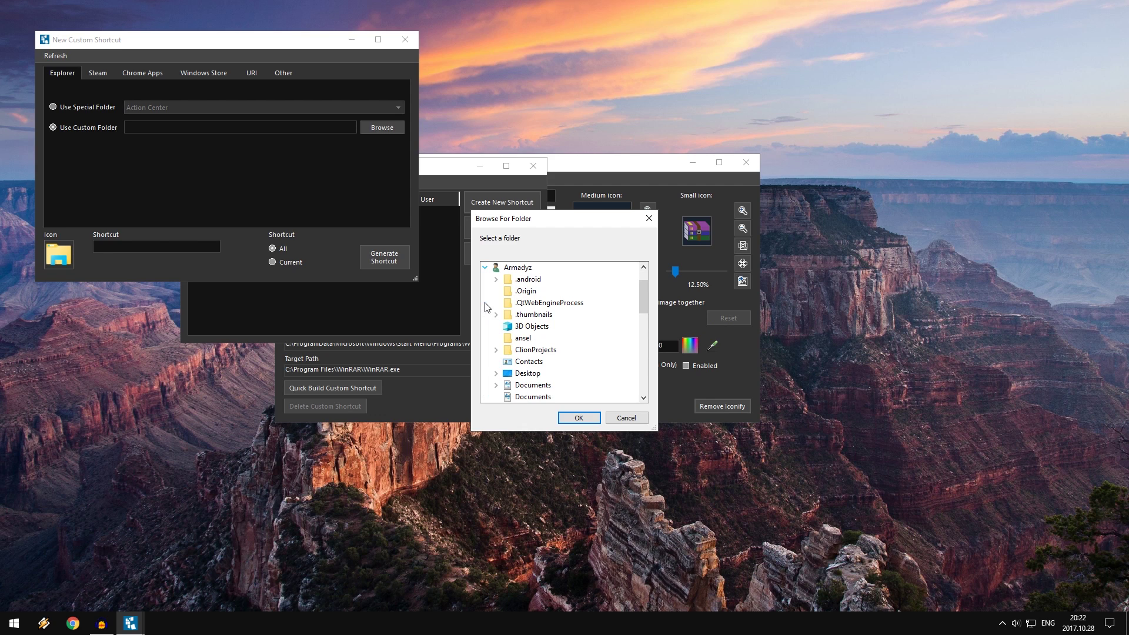
double_click(531, 352)
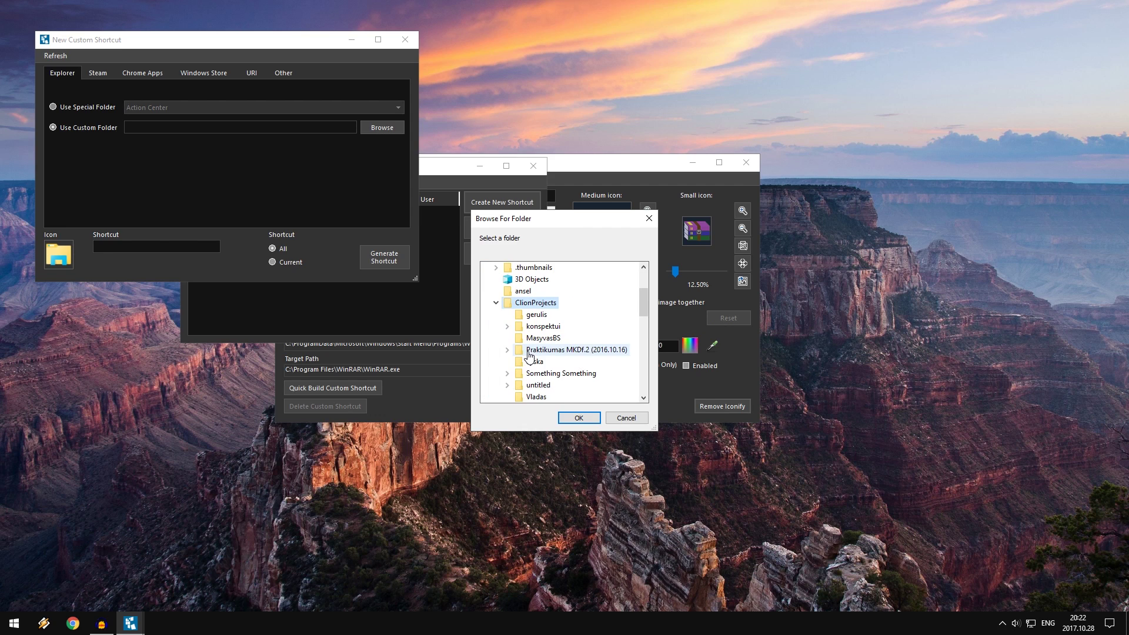
click(579, 418)
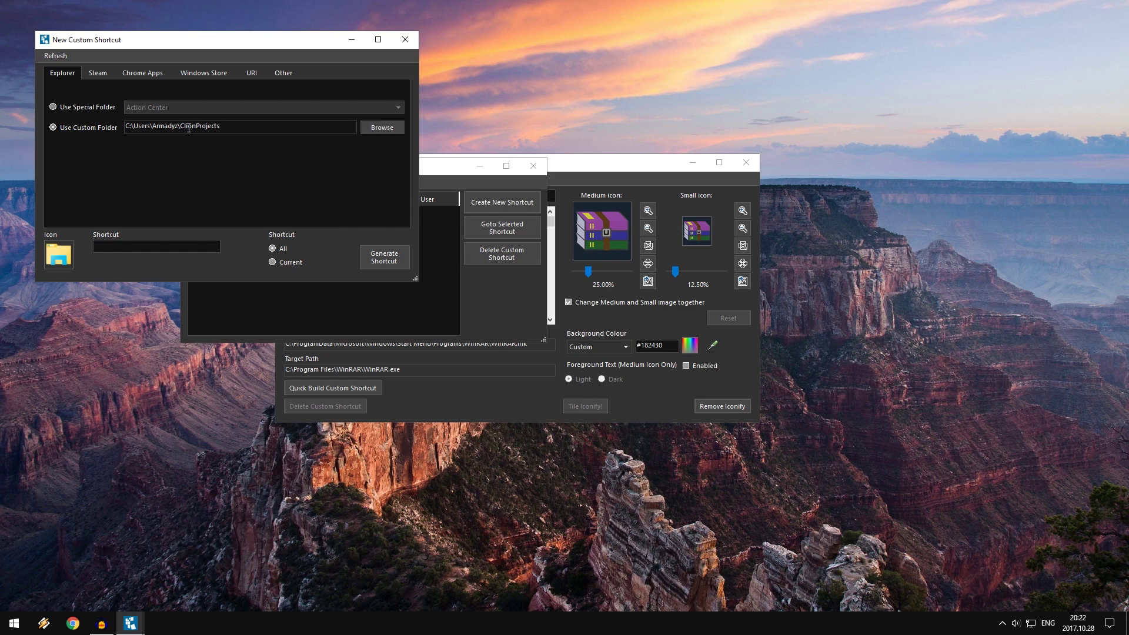
click(156, 247)
Give the Clion Projects shortcut the WinRAR icon from Dakirby309-Simply-Styled-WinRAR.ico in Pictures.
click(59, 254)
click(383, 95)
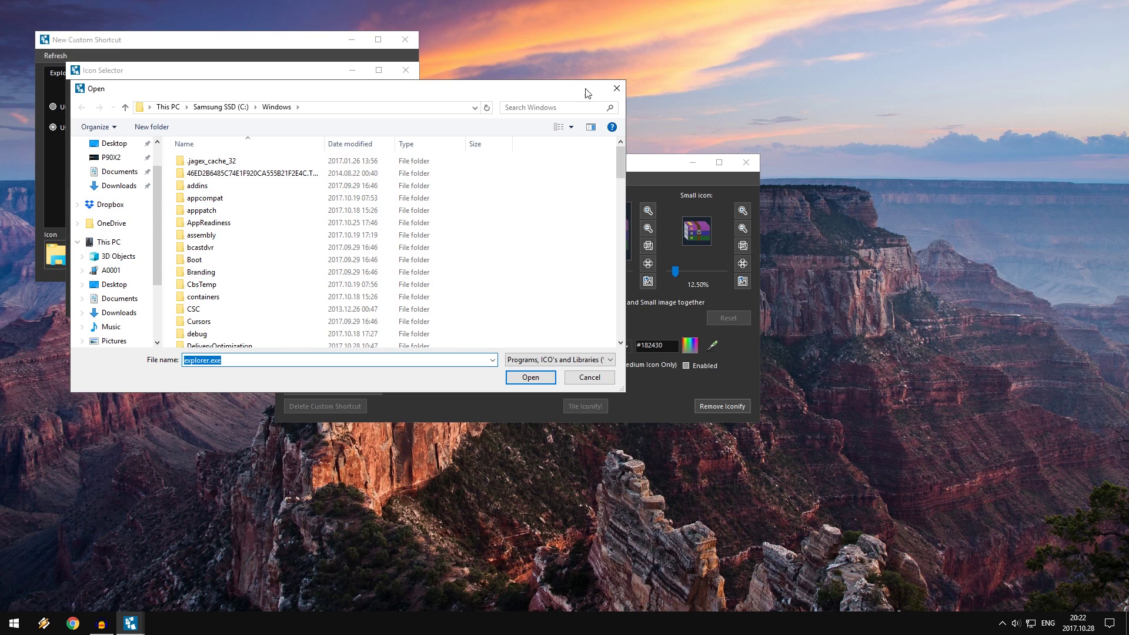
click(113, 342)
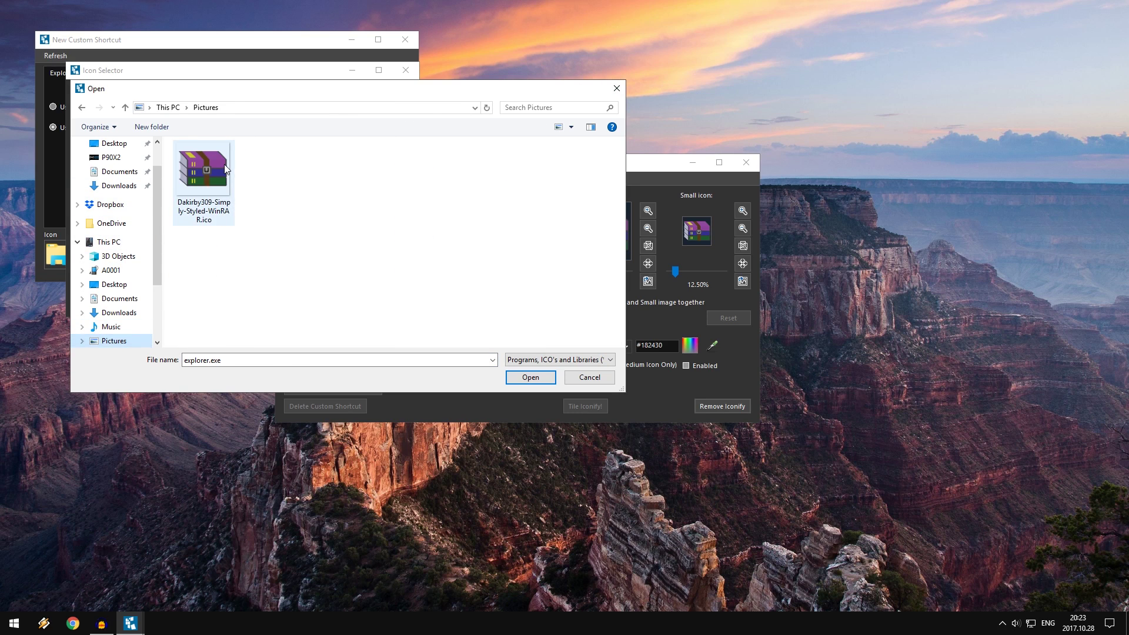
click(224, 164)
click(531, 378)
click(87, 138)
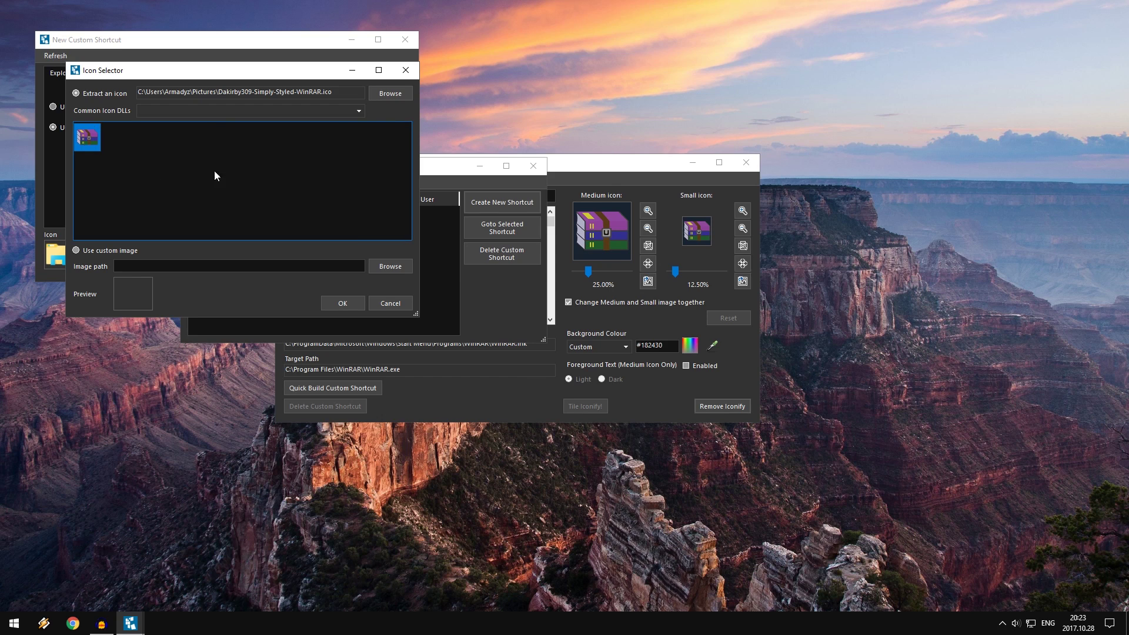
click(346, 304)
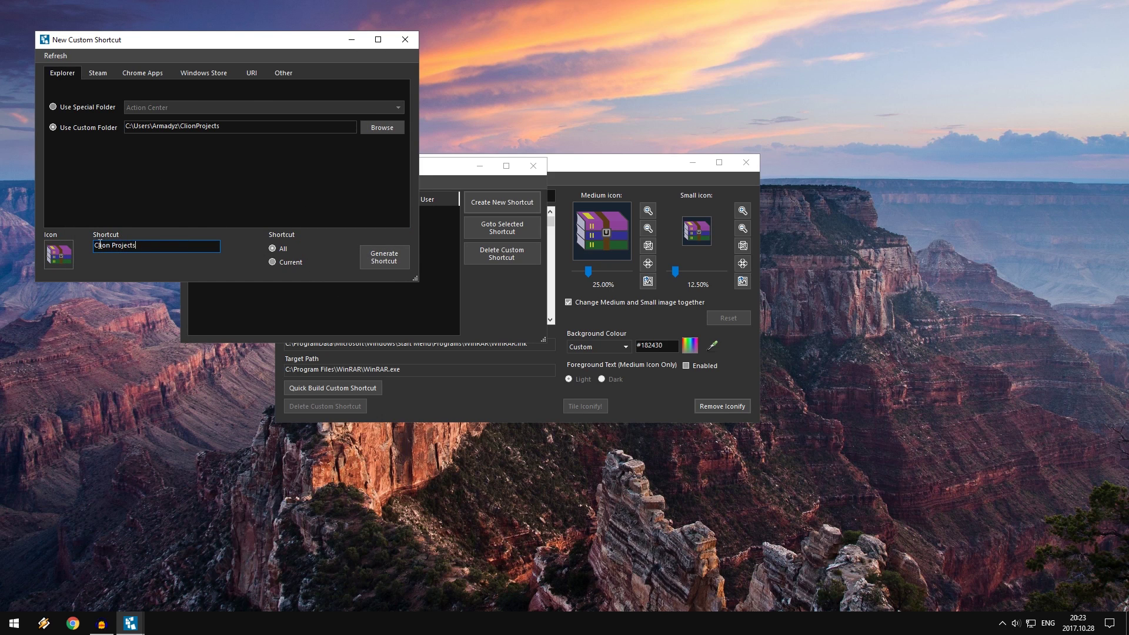
Generate the Clion Projects shortcut and acknowledge the confirmation message.
click(387, 260)
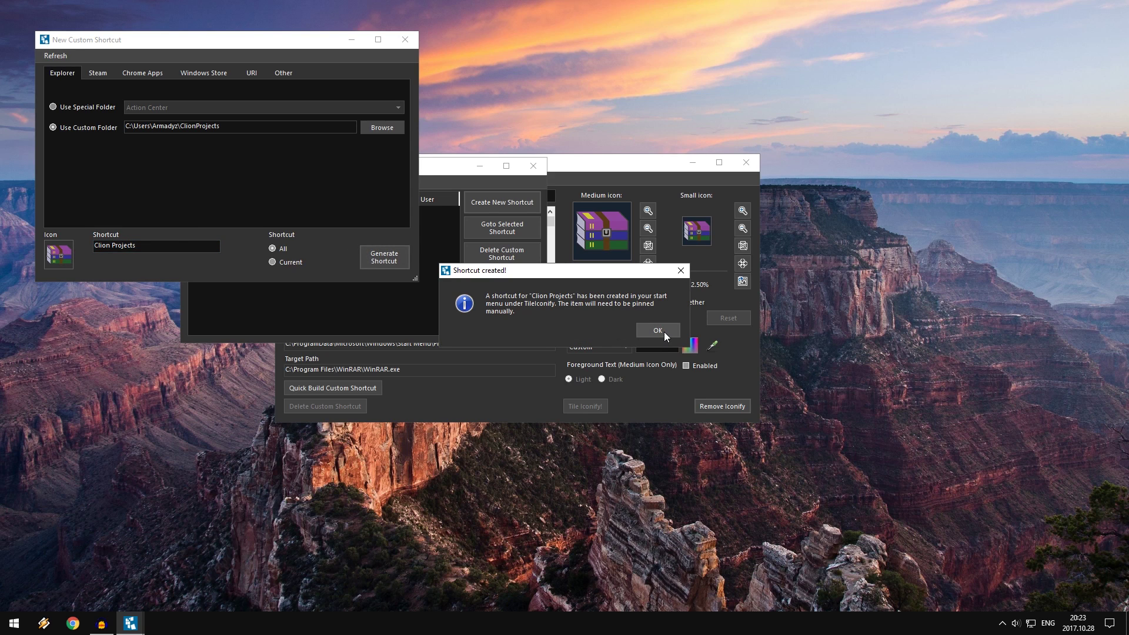
click(666, 333)
click(13, 623)
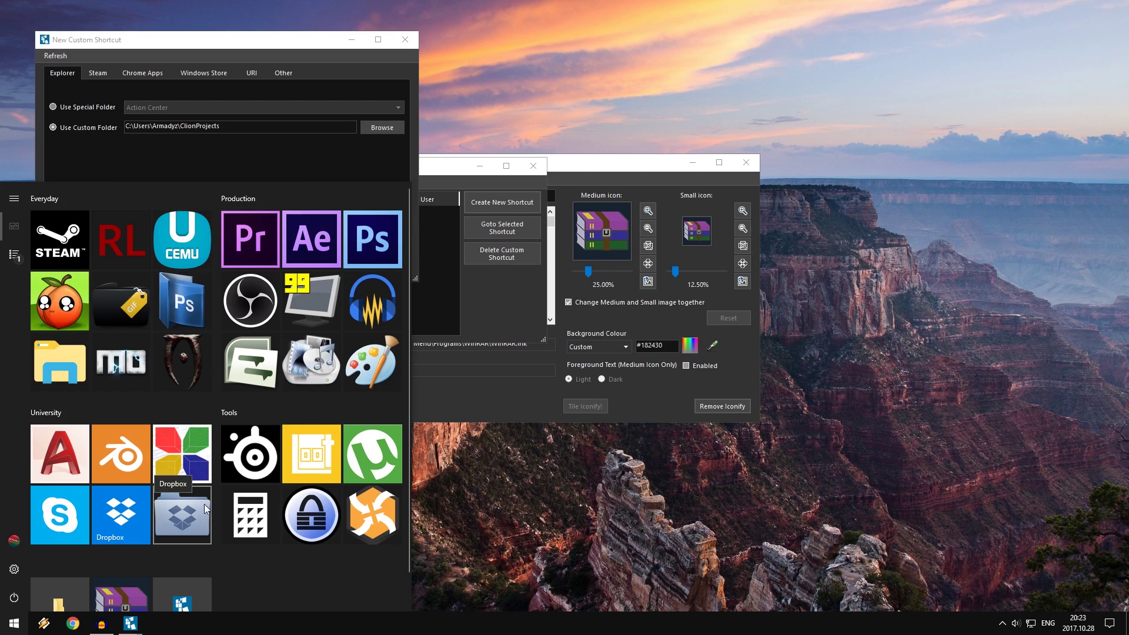
scroll(177, 518, down, 1)
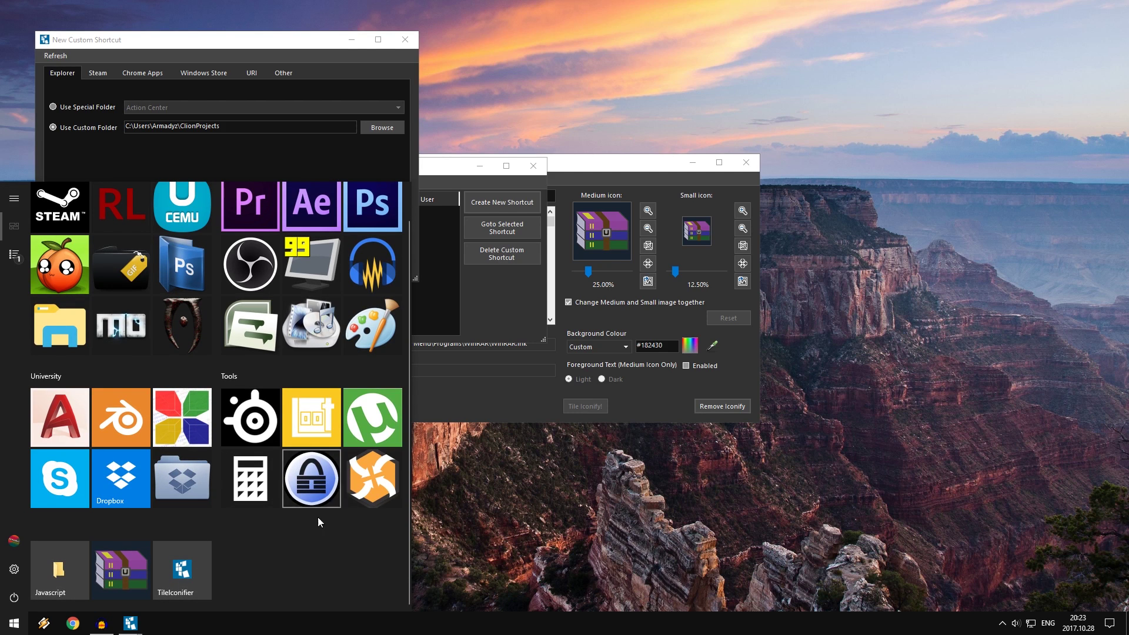
Find Clion Projects in the All apps TileIconify folder and bring up its options.
click(15, 261)
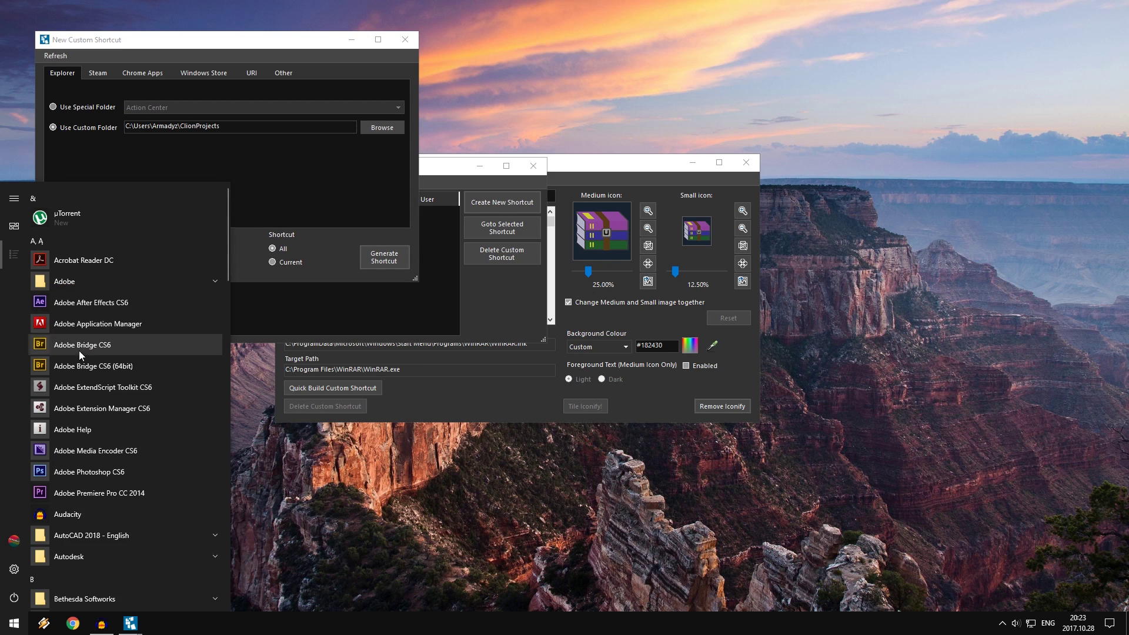
scroll(118, 403, down, 10)
scroll(91, 440, down, 10)
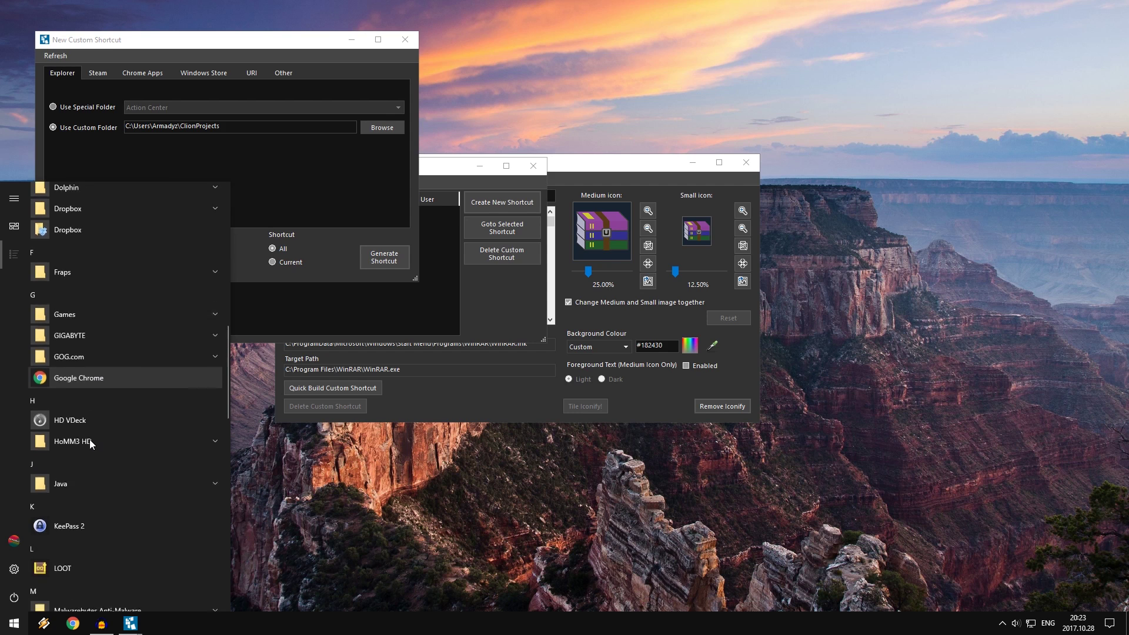
scroll(105, 438, down, 2)
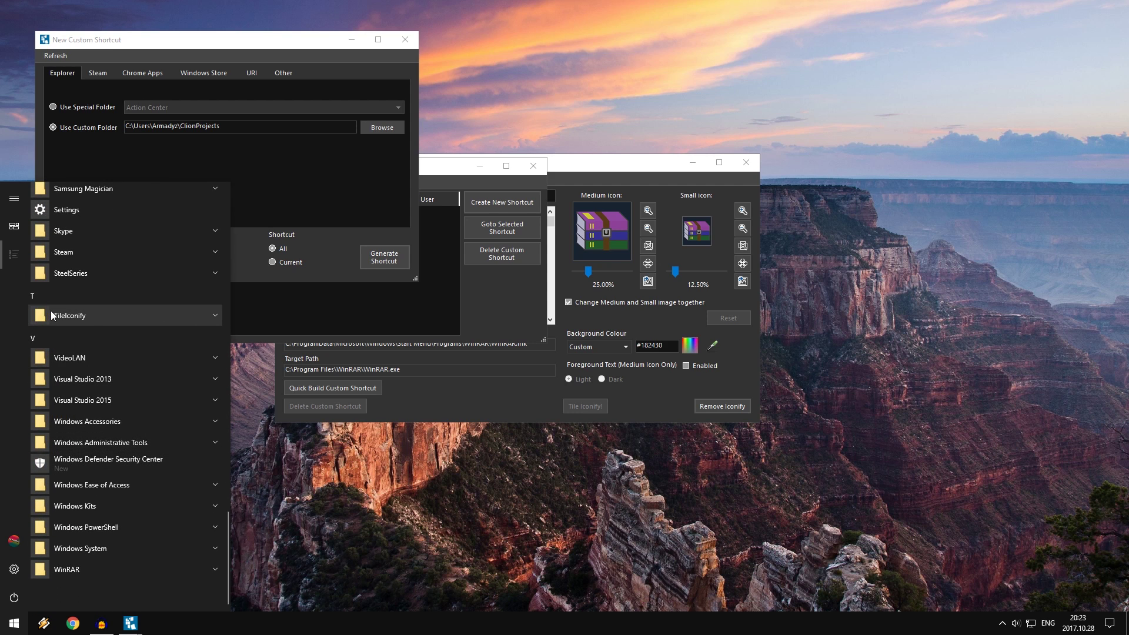
click(110, 317)
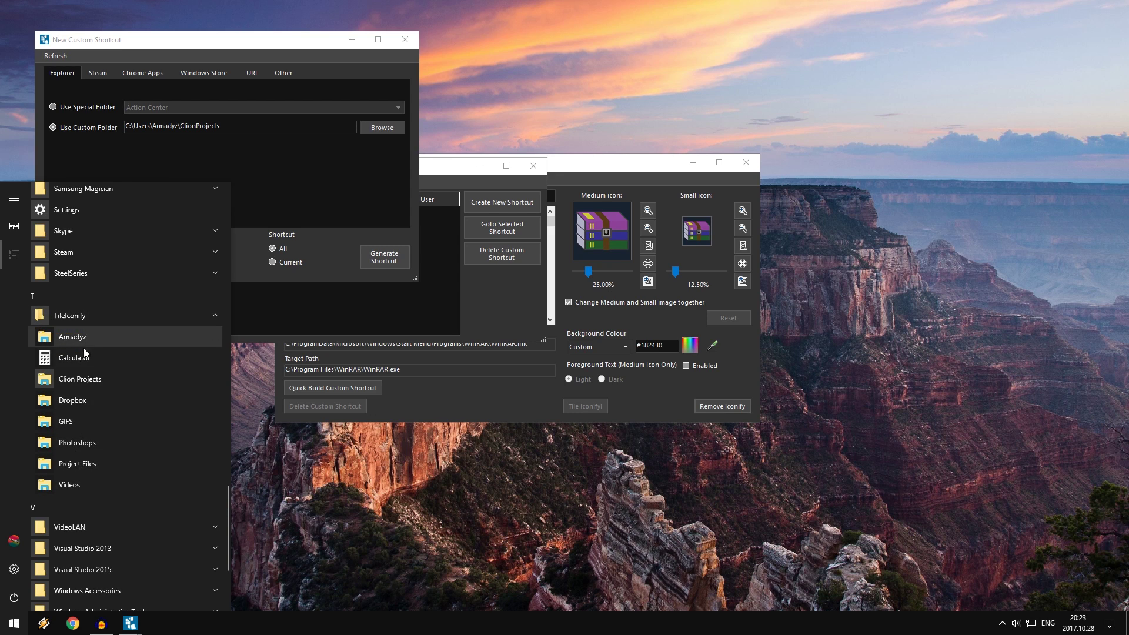
right_click(83, 382)
Pin Clion Projects to Start and place its tile beside the TileIconifier tile.
click(109, 397)
click(316, 542)
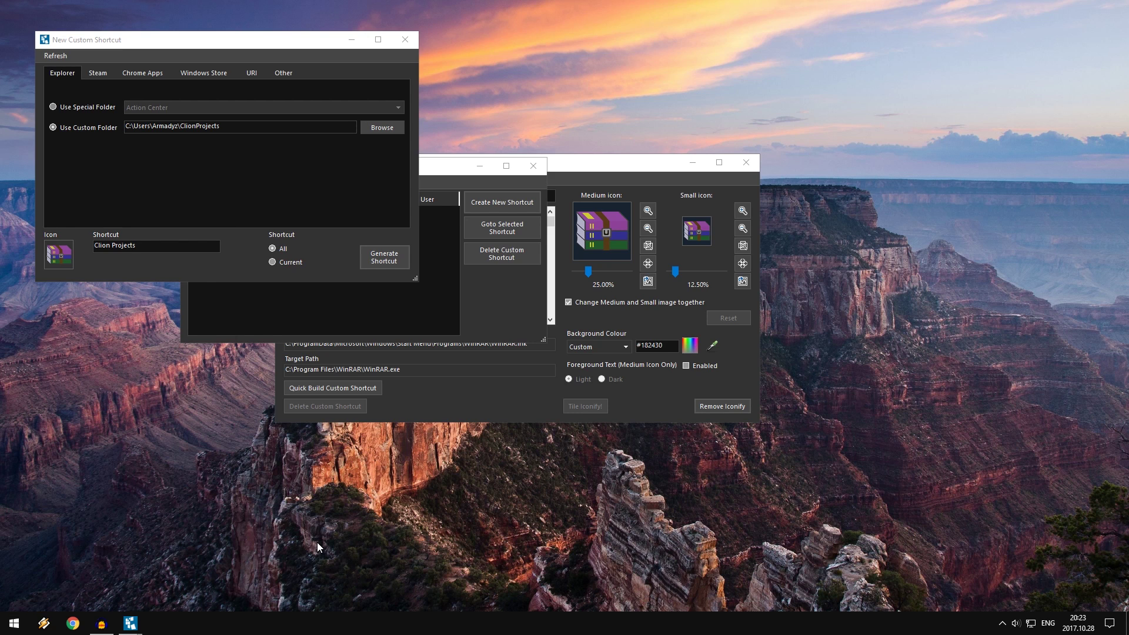
click(14, 623)
scroll(208, 545, down, 3)
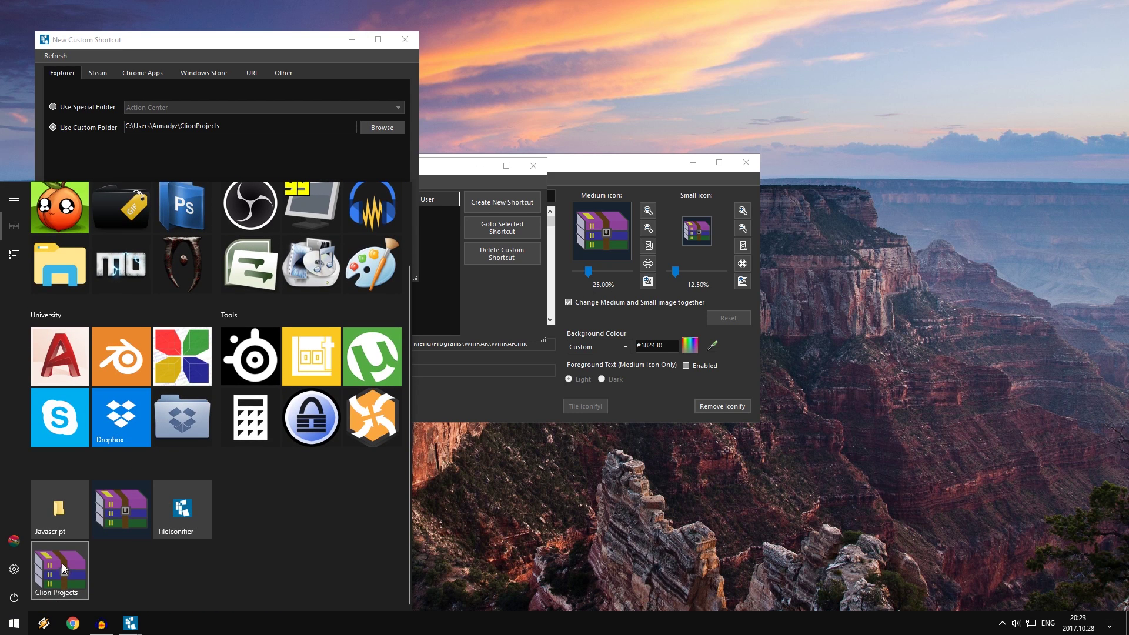
drag(60, 568, 284, 507)
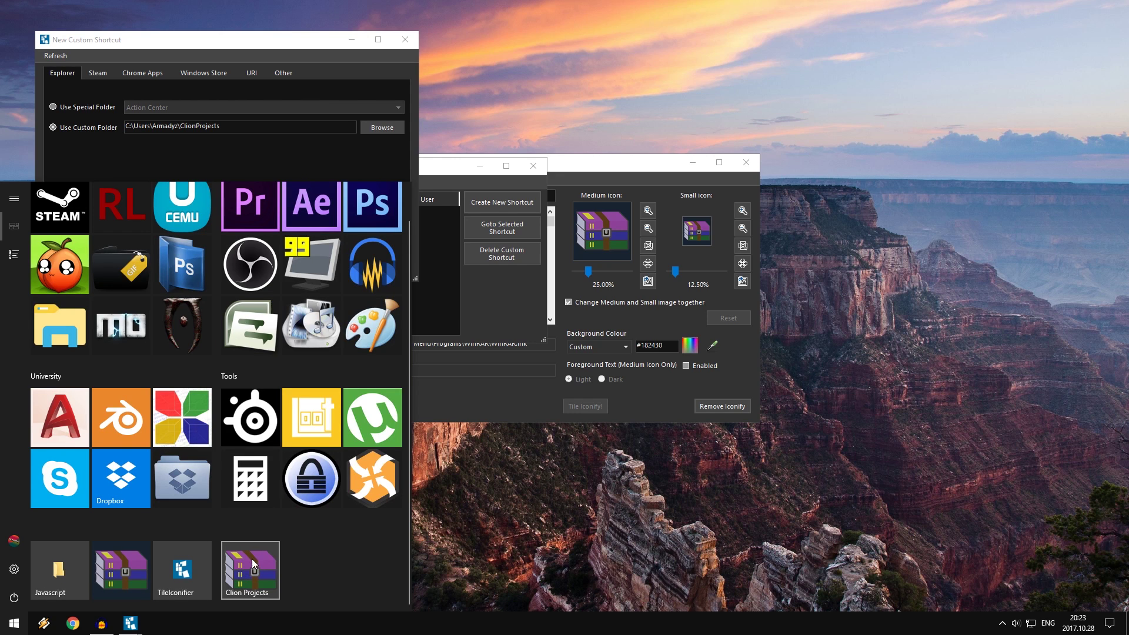
drag(249, 579, 253, 578)
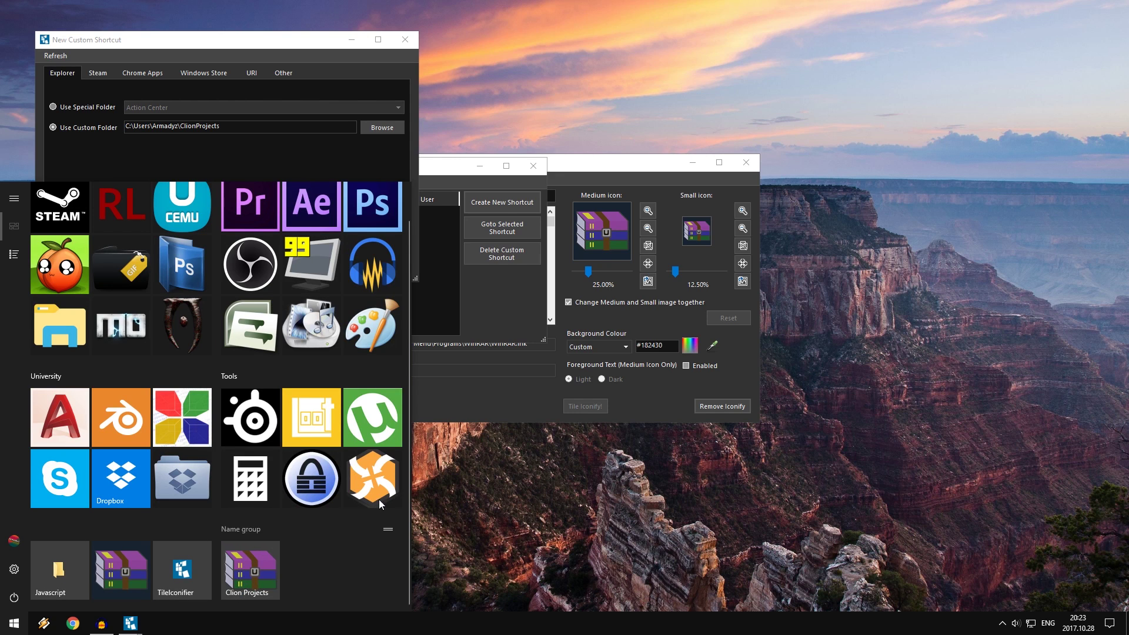
Confirm the tile opens ClionProjects, then close New Custom Shortcut and Custom Shortcut Manager.
click(252, 570)
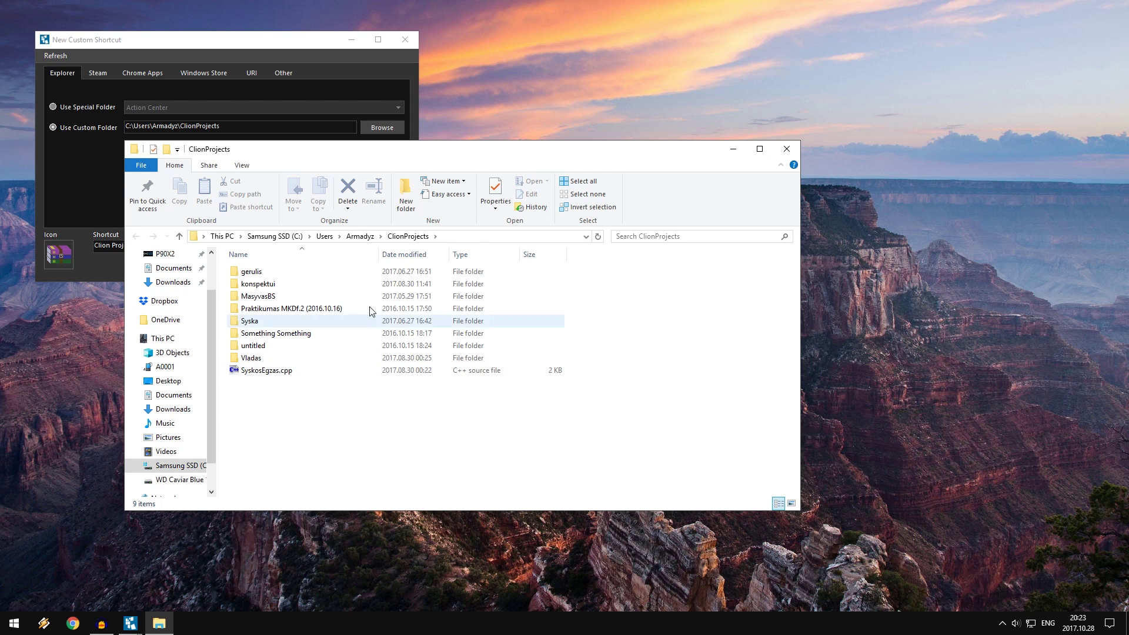
click(787, 150)
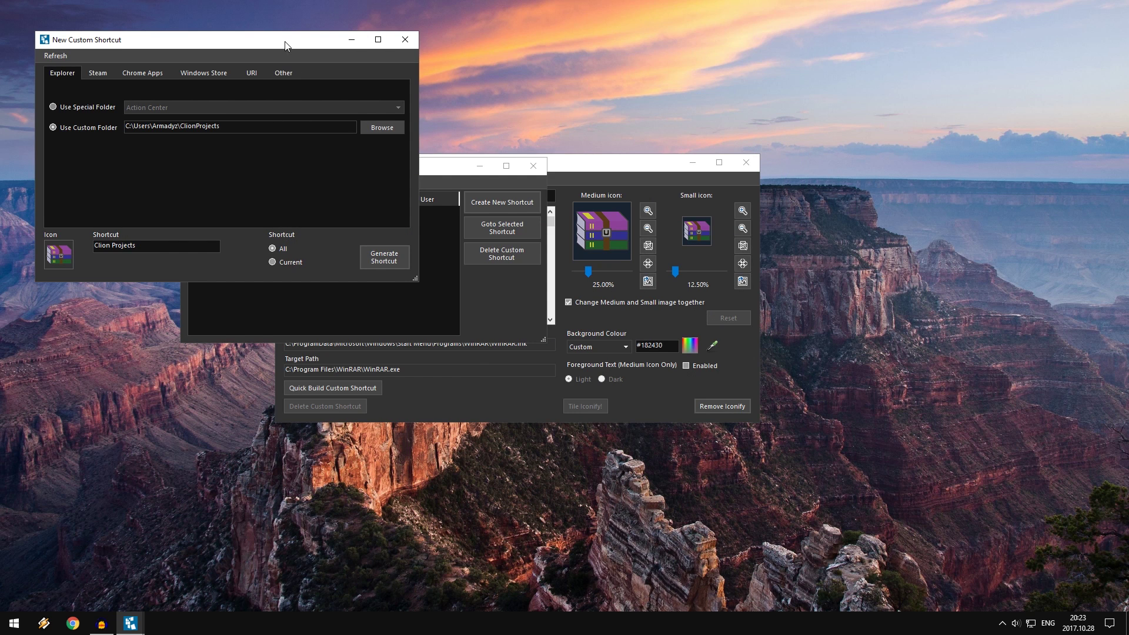
drag(286, 45, 353, 217)
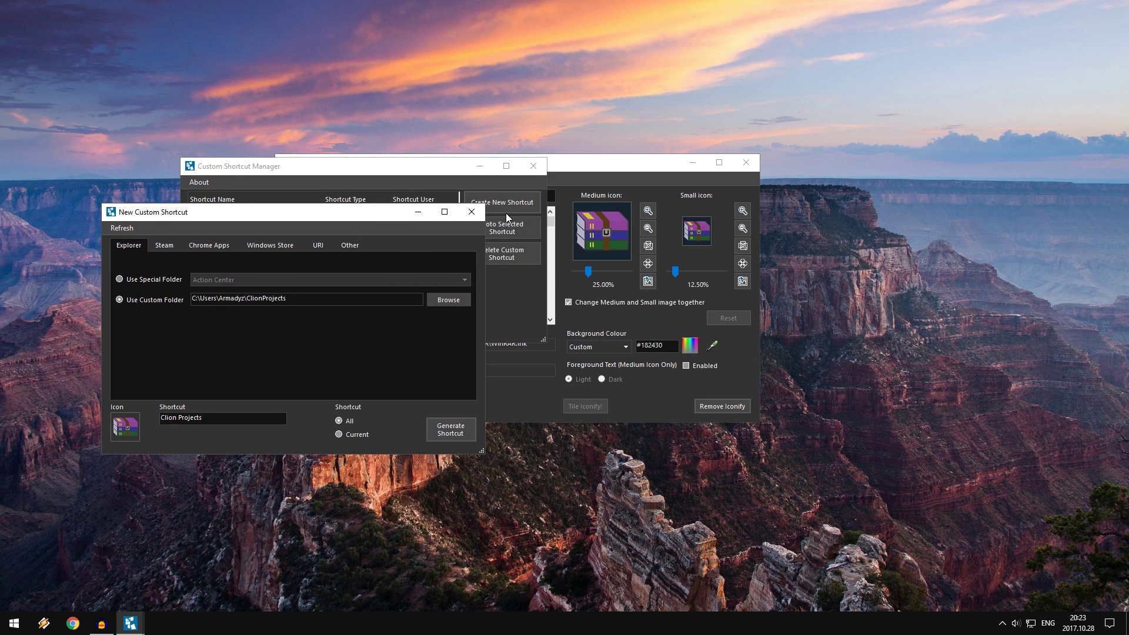
click(472, 212)
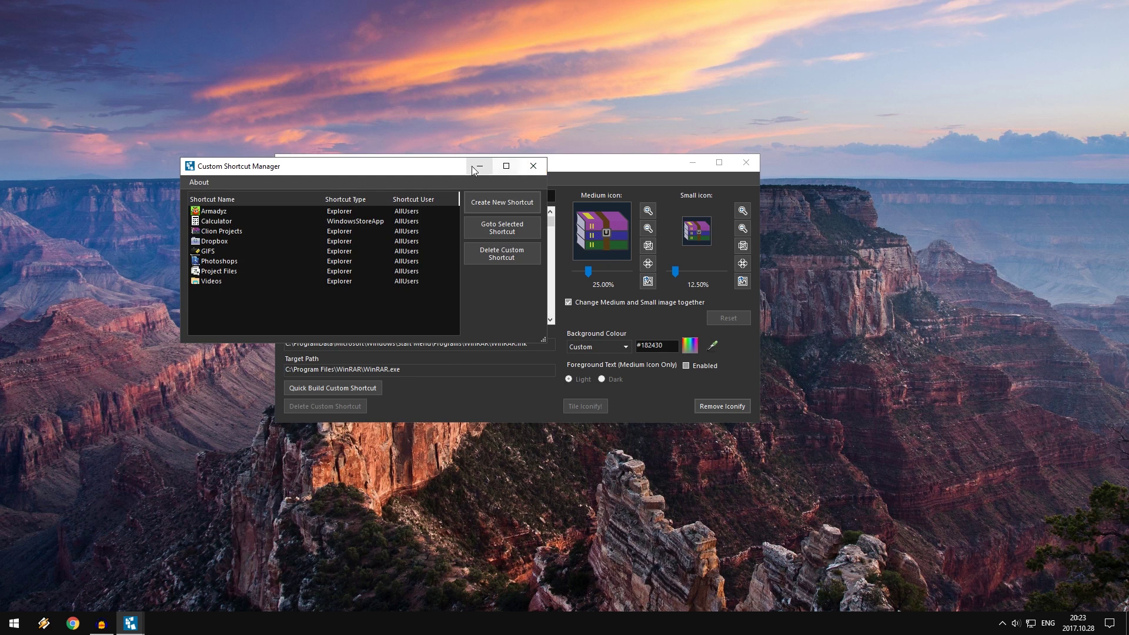
click(527, 166)
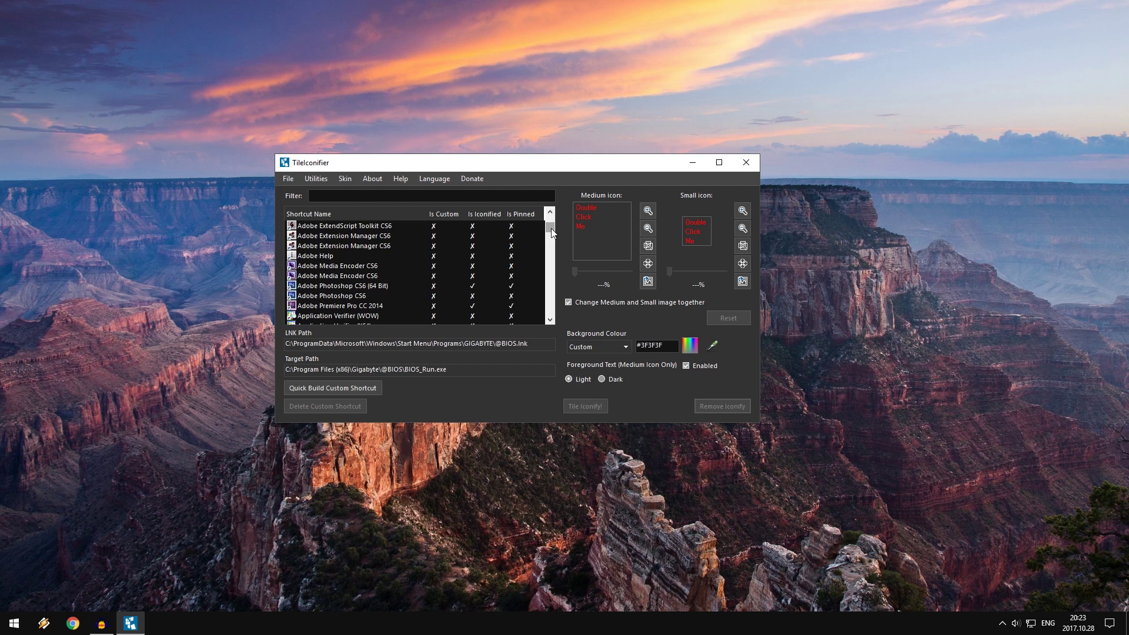
Filter the shortcut list for 'clion', select Clion Projects, and open Start to check its tile.
drag(550, 228, 549, 317)
click(353, 195)
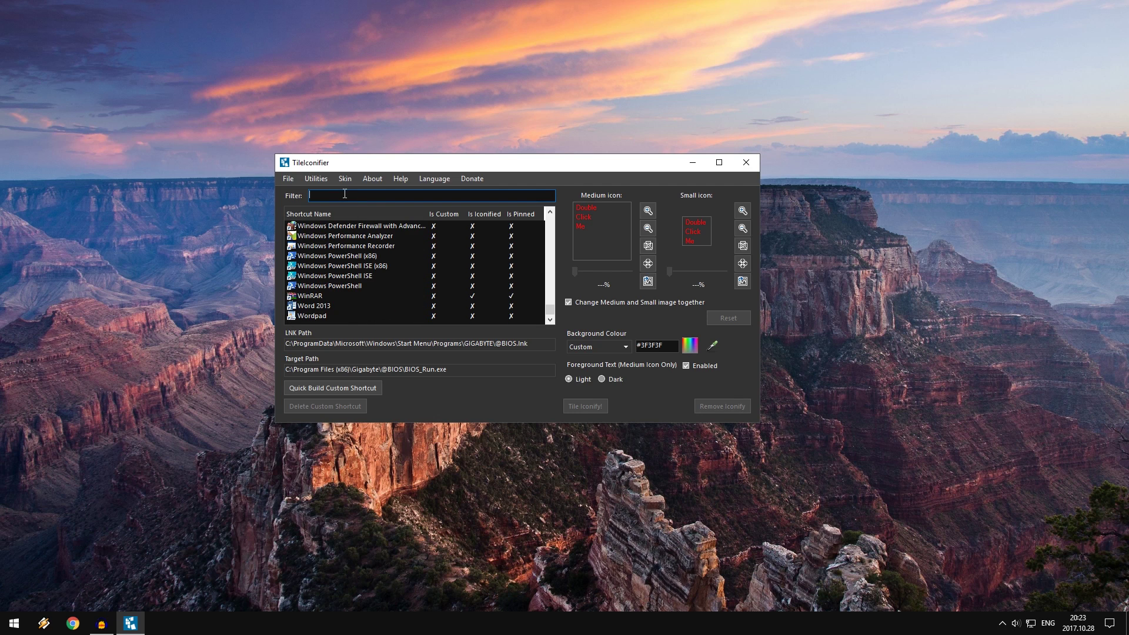
text(clion)
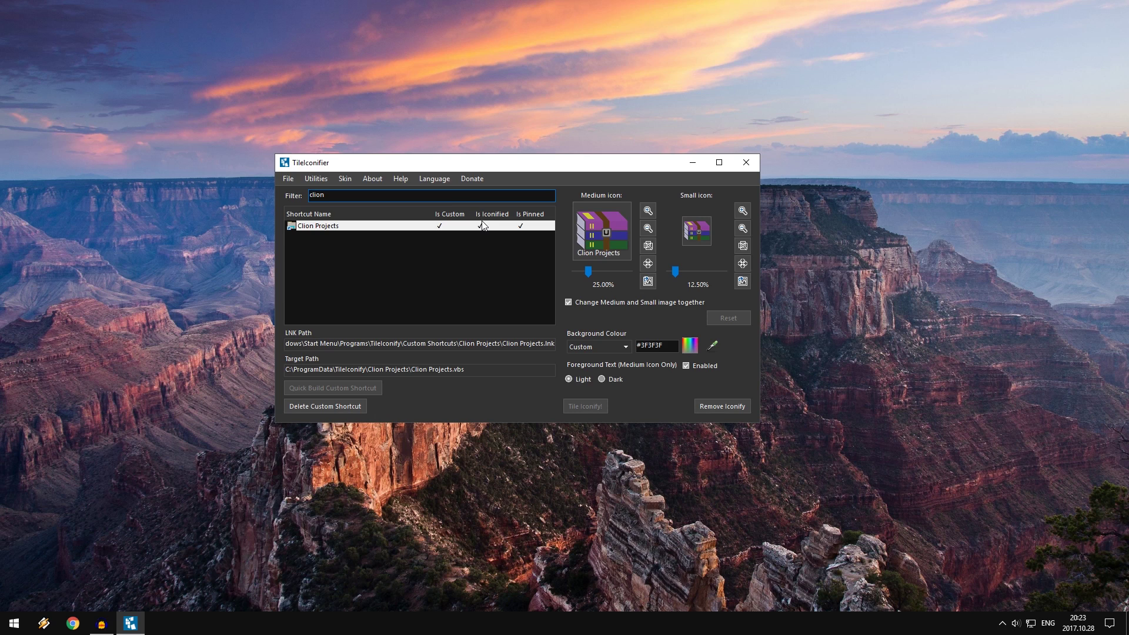
click(521, 224)
key(super)
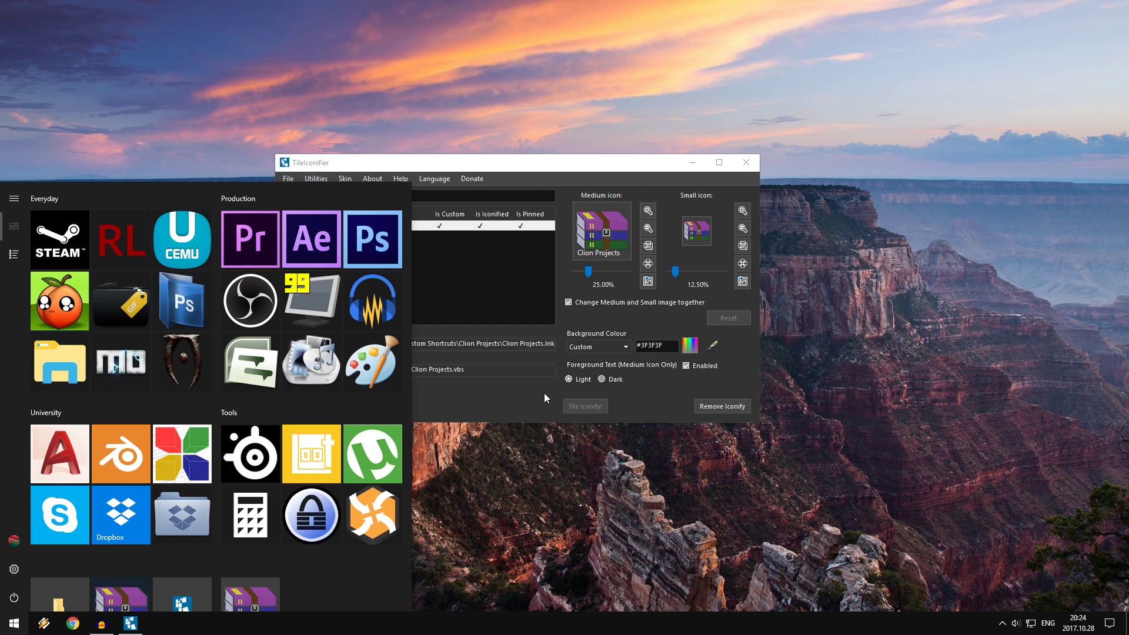
click(462, 319)
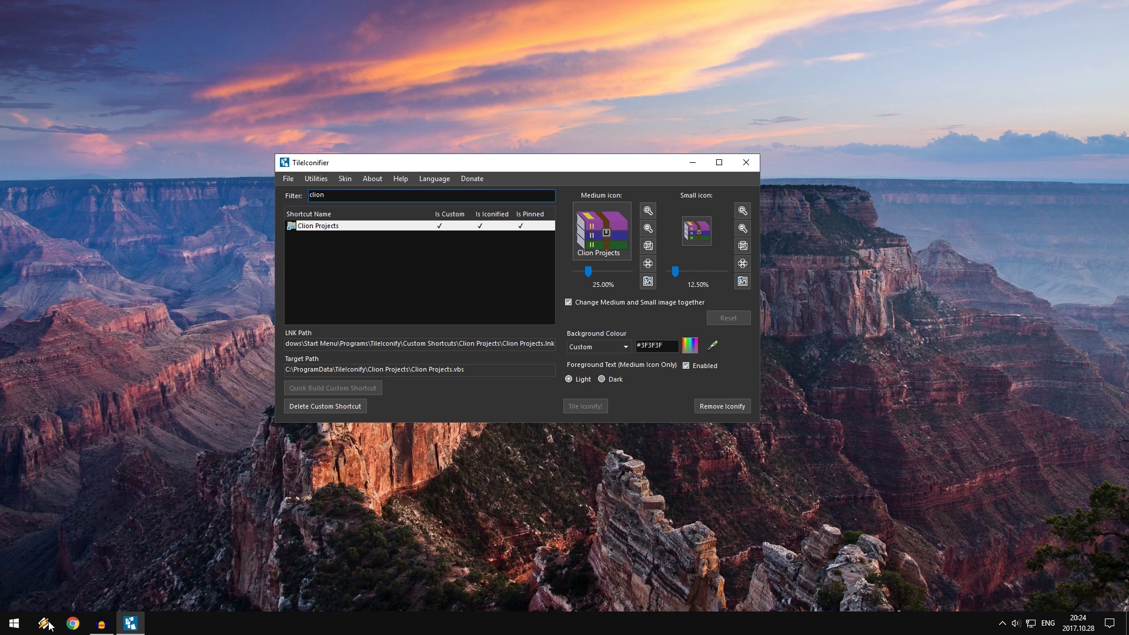
click(14, 624)
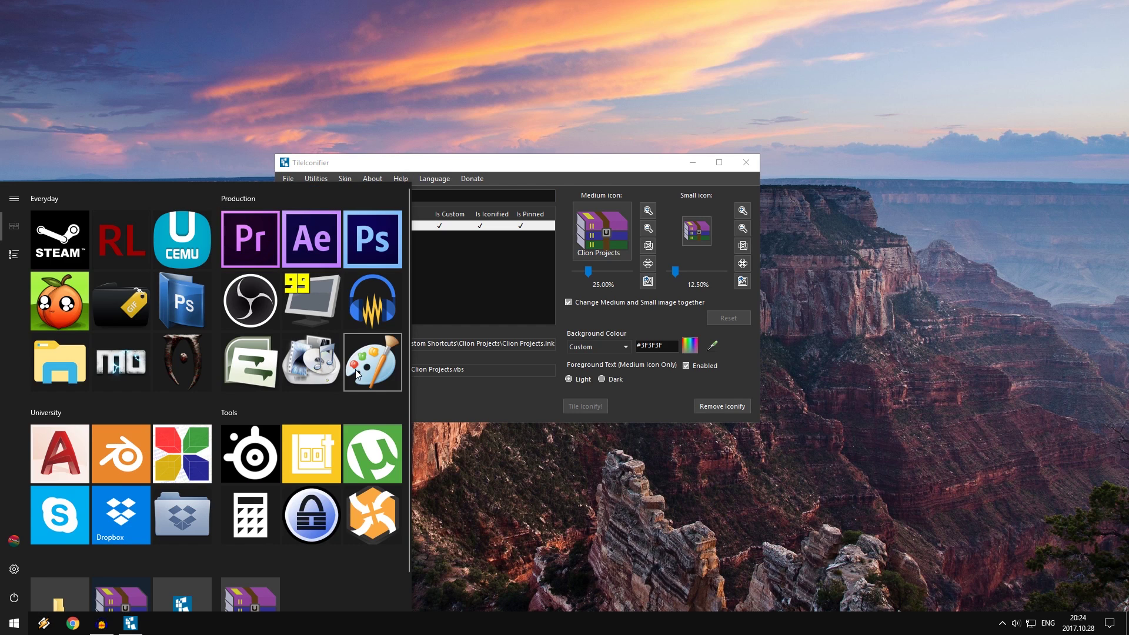
scroll(192, 335, down, 1)
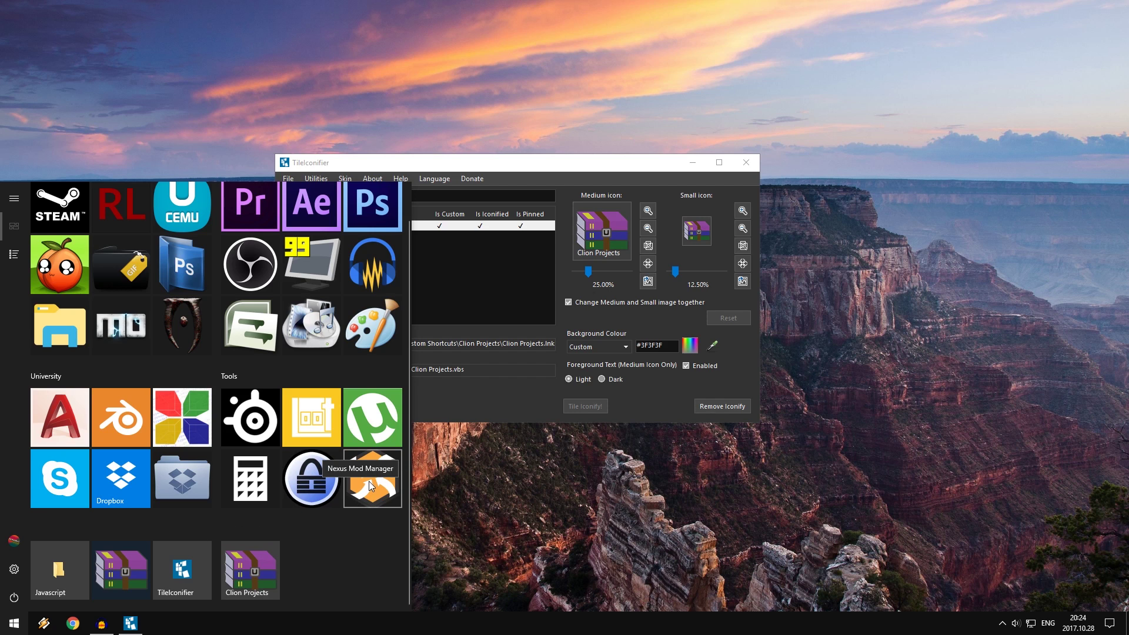
right_click(316, 487)
key(Escape)
key(Escape)
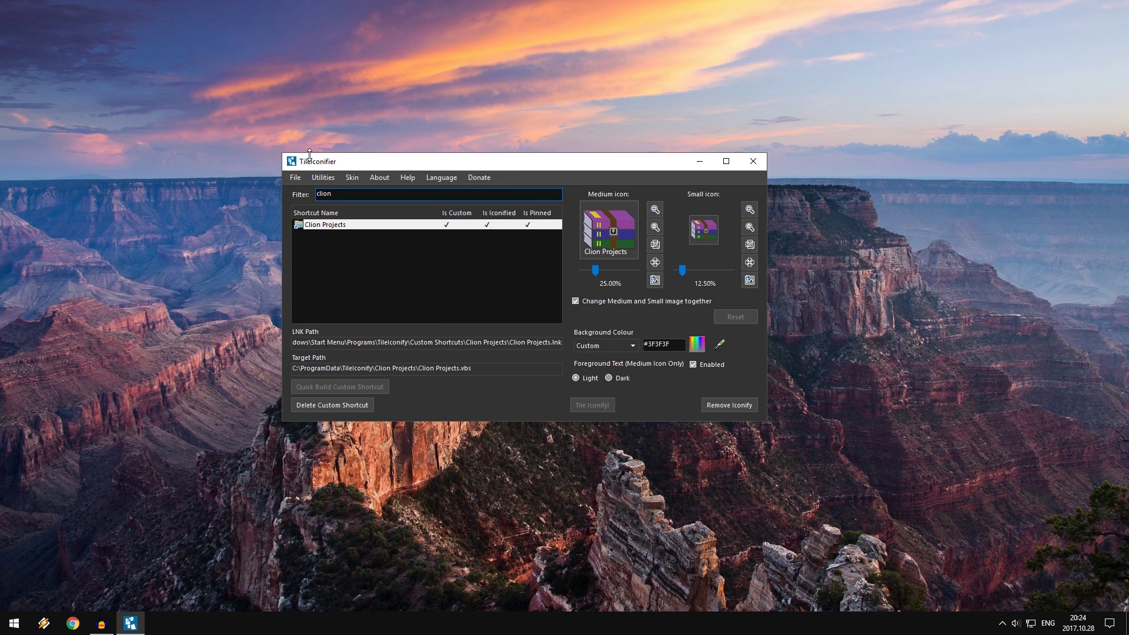
drag(318, 160, 382, 155)
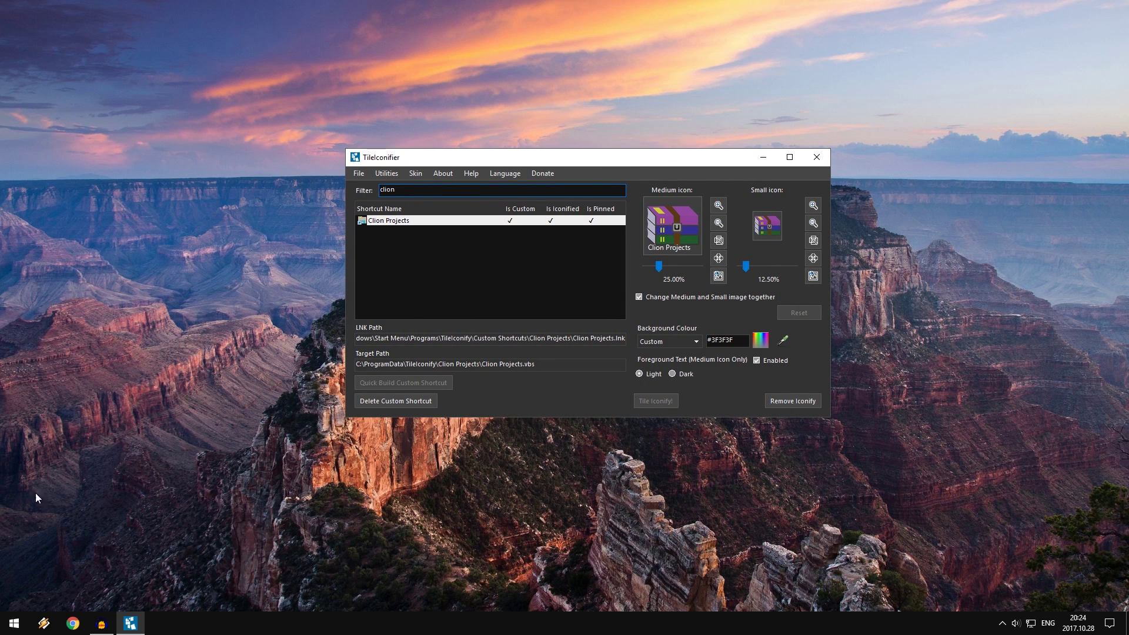
key(super)
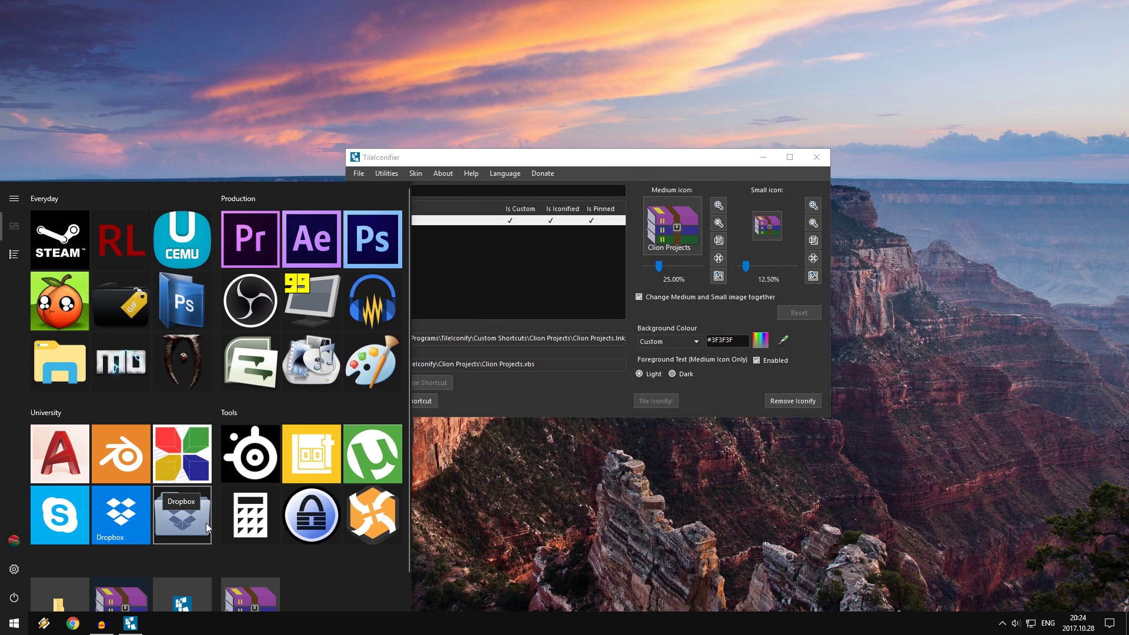